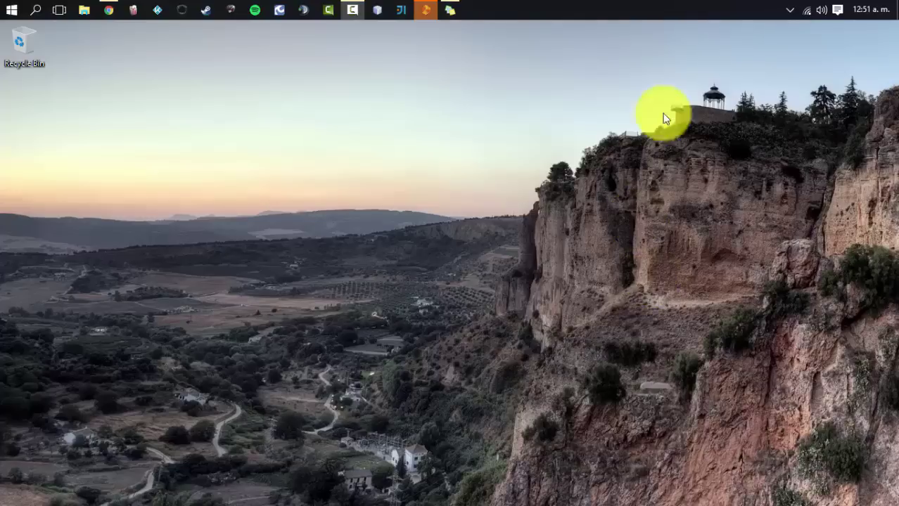
# Open Bizagi Modeler from the desktop.
pyautogui.click(427, 9)
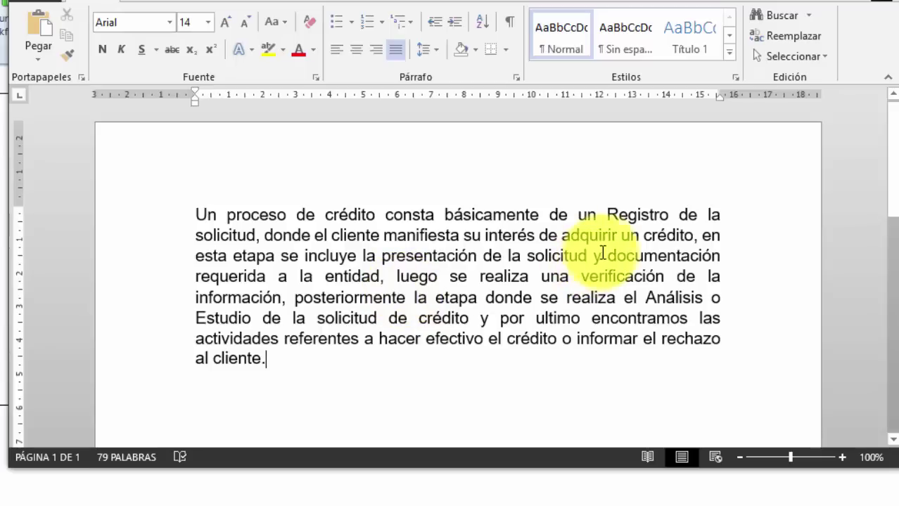
# Make the phrase "Registro de la solicitud" bold and red in the Word paragraph.
pyautogui.moveTo(606, 214); pyautogui.dragTo(257, 235)
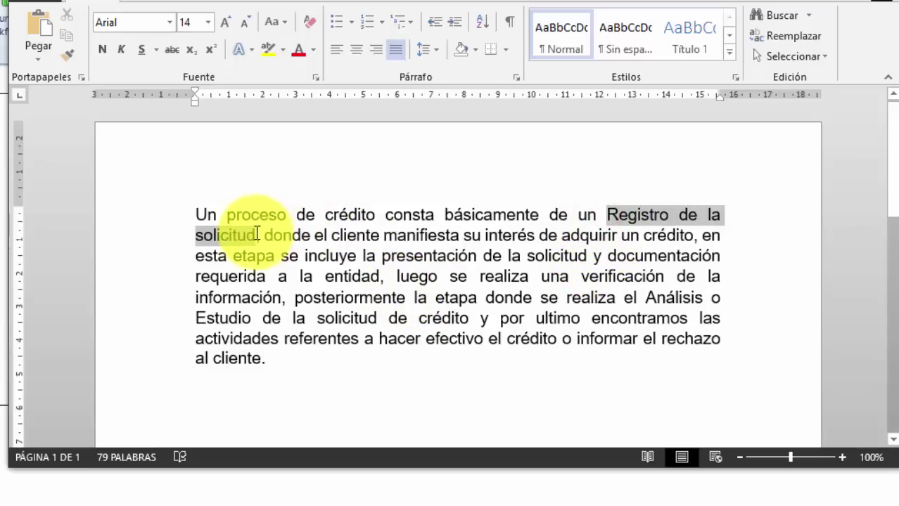
pyautogui.click(314, 53)
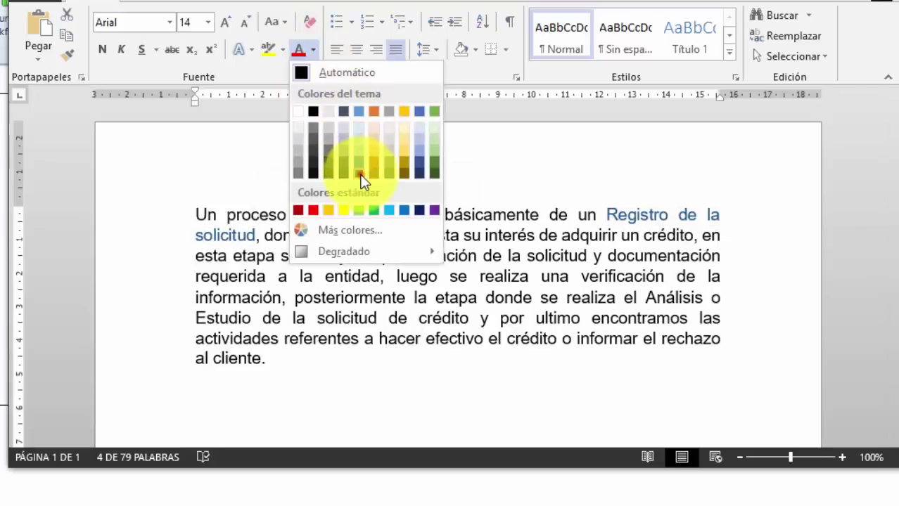
pyautogui.click(361, 180)
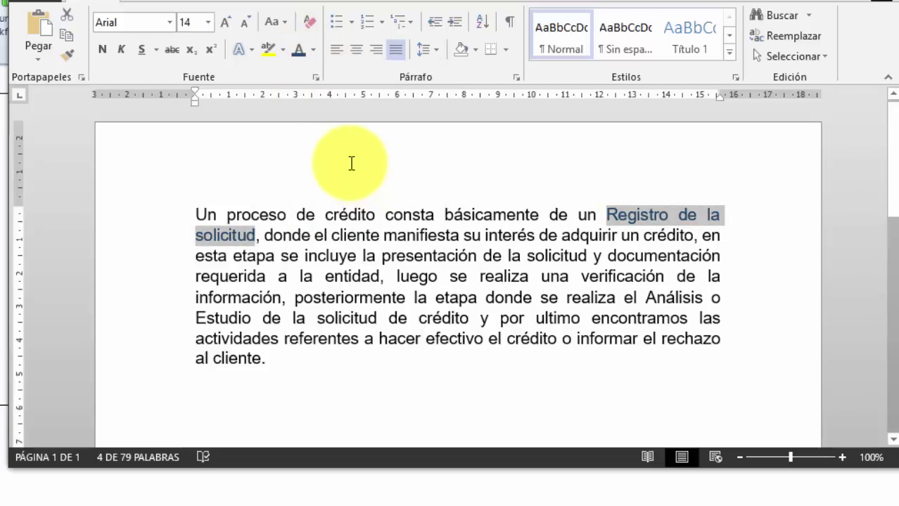
pyautogui.hotkey('ctrl', 'n')
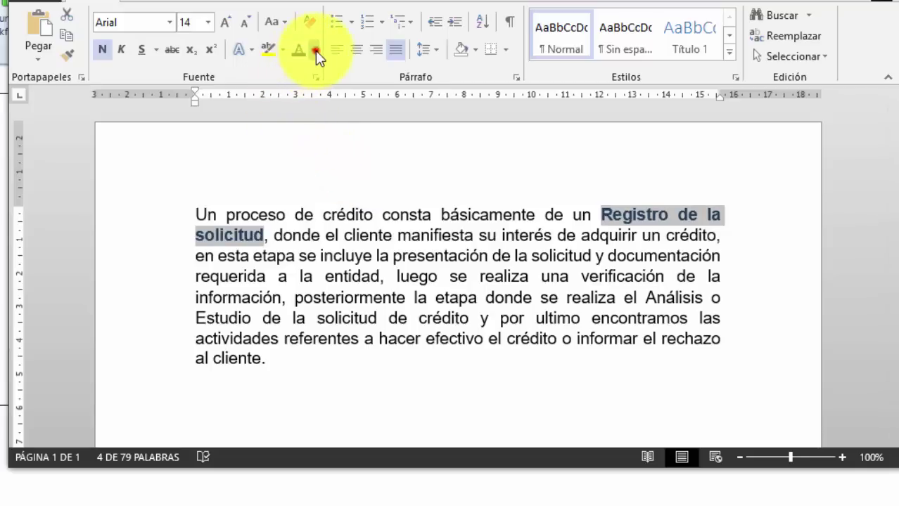
pyautogui.click(315, 50)
pyautogui.click(314, 208)
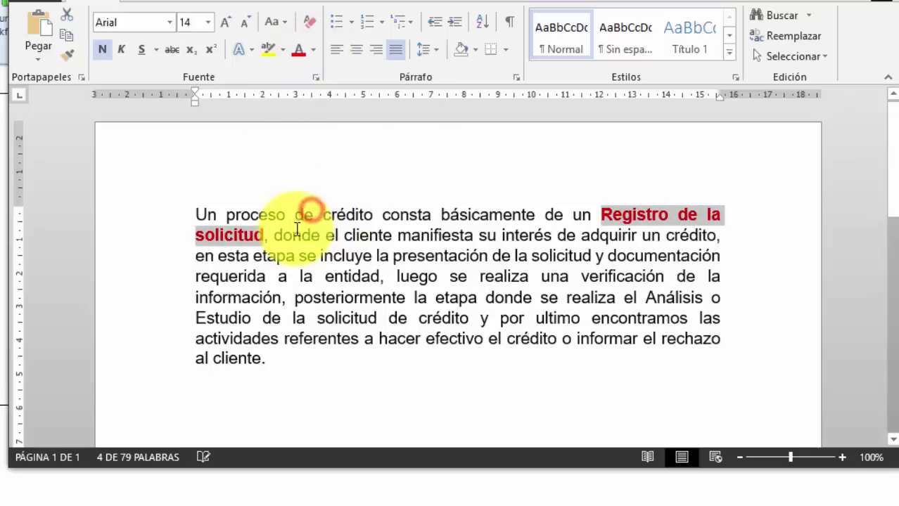
pyautogui.click(270, 235)
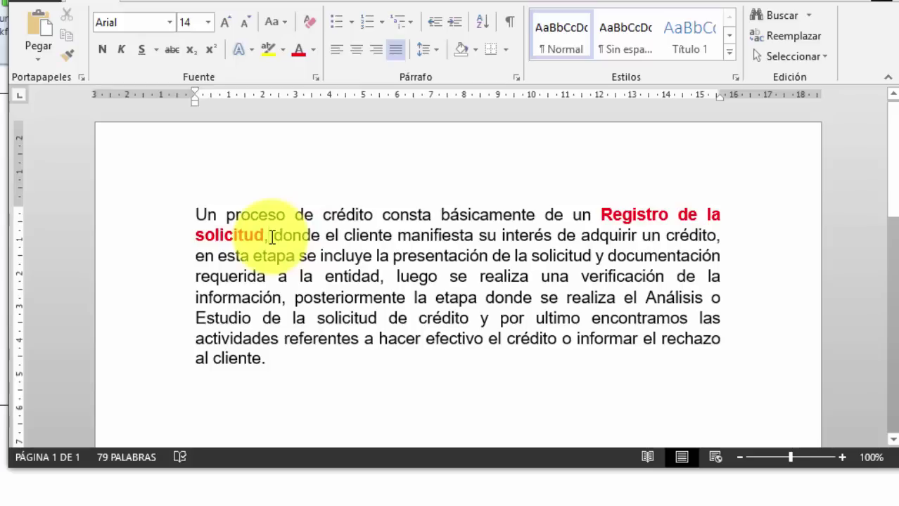
# Insert "solicitud de" before "crédito" in the opening sentence so it begins "Un proceso de solicitud de crédito".
pyautogui.click(320, 215)
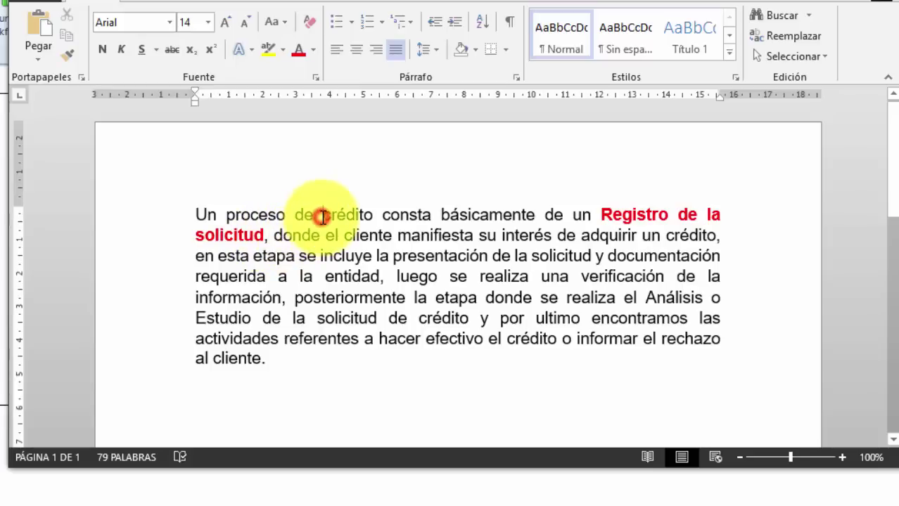
pyautogui.write('solicitud ')
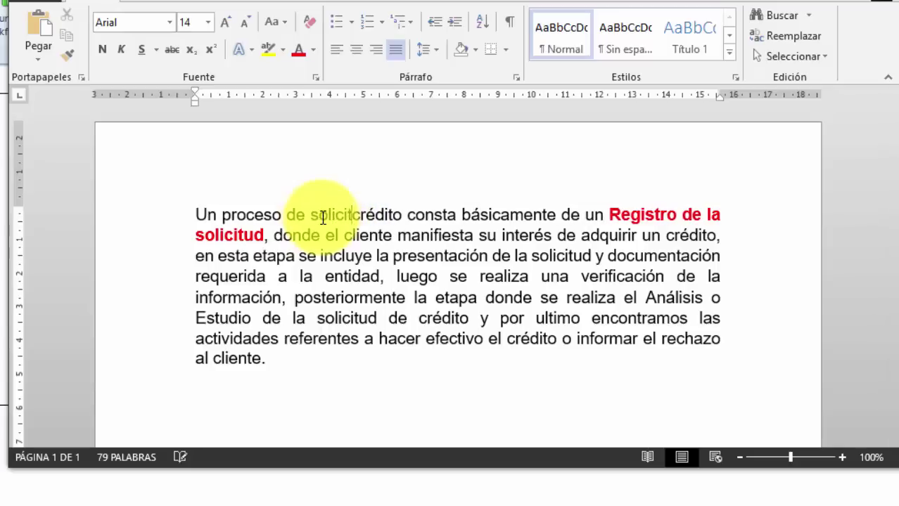
pyautogui.write('de')
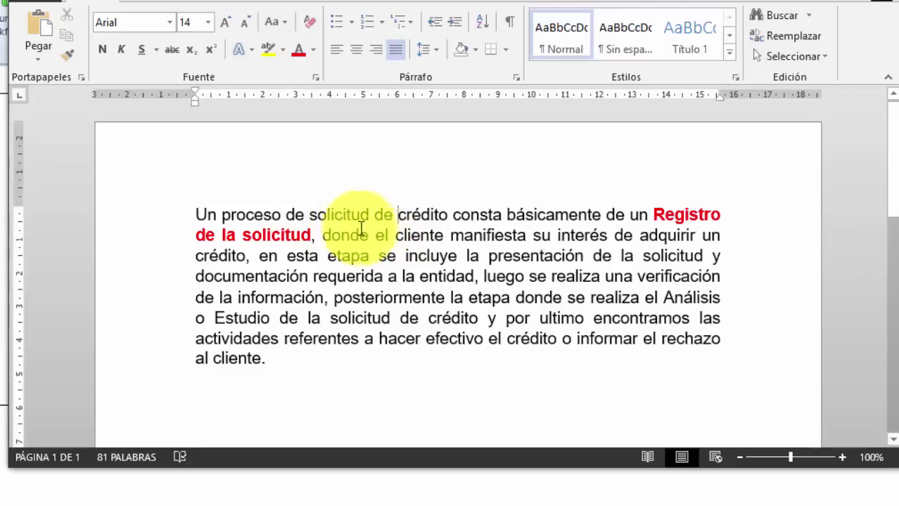
pyautogui.click(312, 236)
pyautogui.write(',')
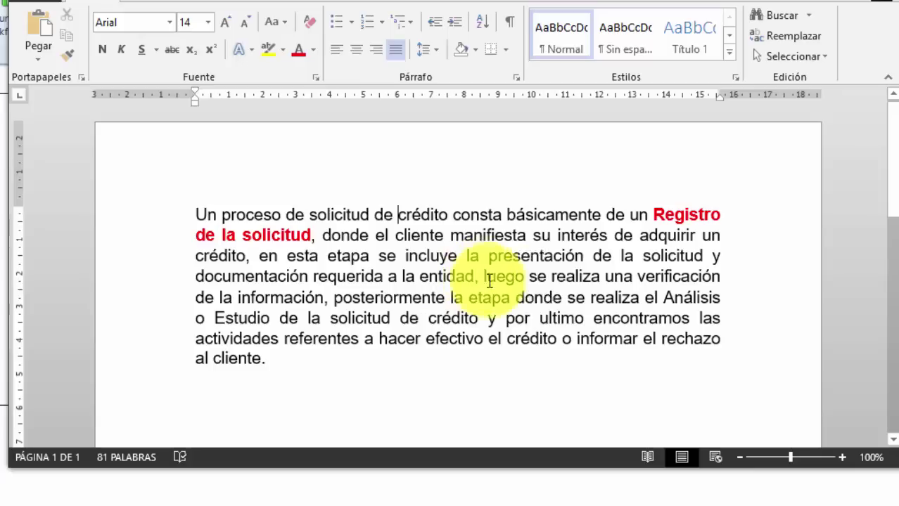
# Make the phrases "verificación de la información," and "Análisis o Estudio" bold and red.
pyautogui.click(638, 276)
pyautogui.moveTo(638, 276); pyautogui.dragTo(327, 296)
pyautogui.hotkey('ctrl', 'n')
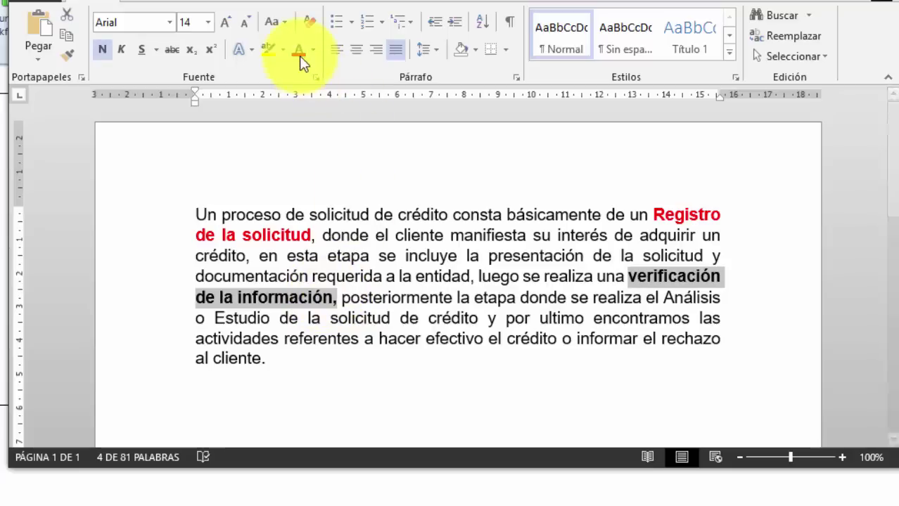
pyautogui.click(295, 49)
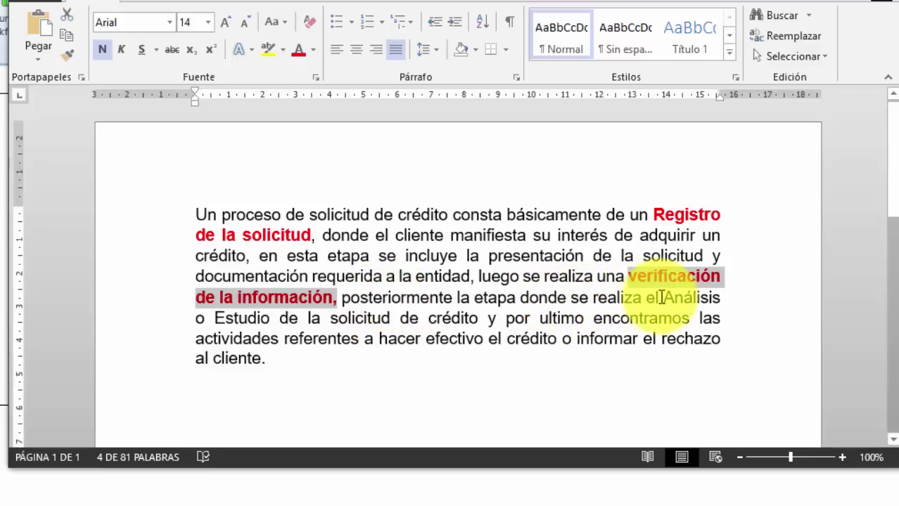
pyautogui.moveTo(663, 298); pyautogui.dragTo(275, 320)
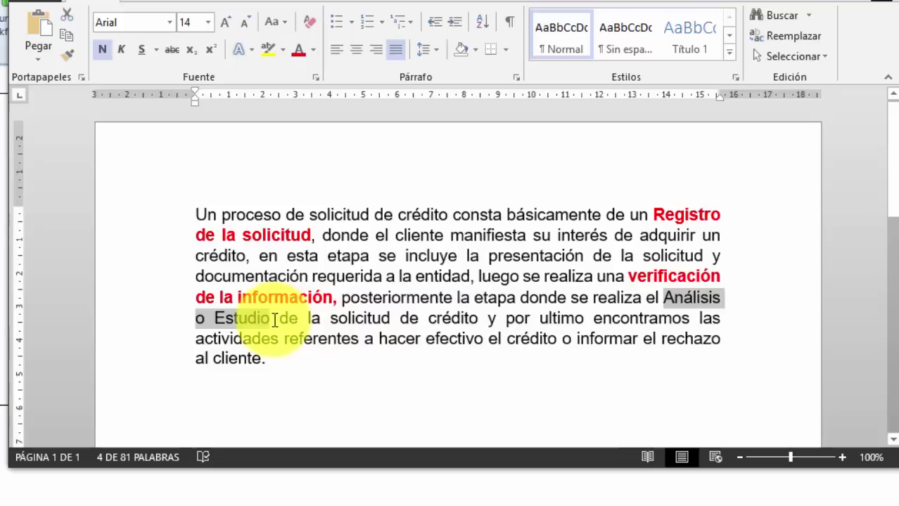
pyautogui.hotkey('ctrl', 'n')
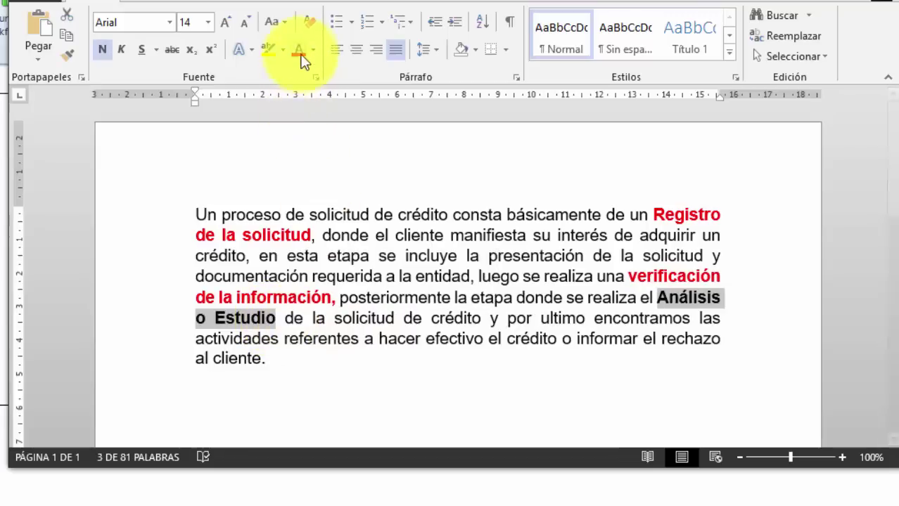
pyautogui.click(299, 49)
pyautogui.click(334, 318)
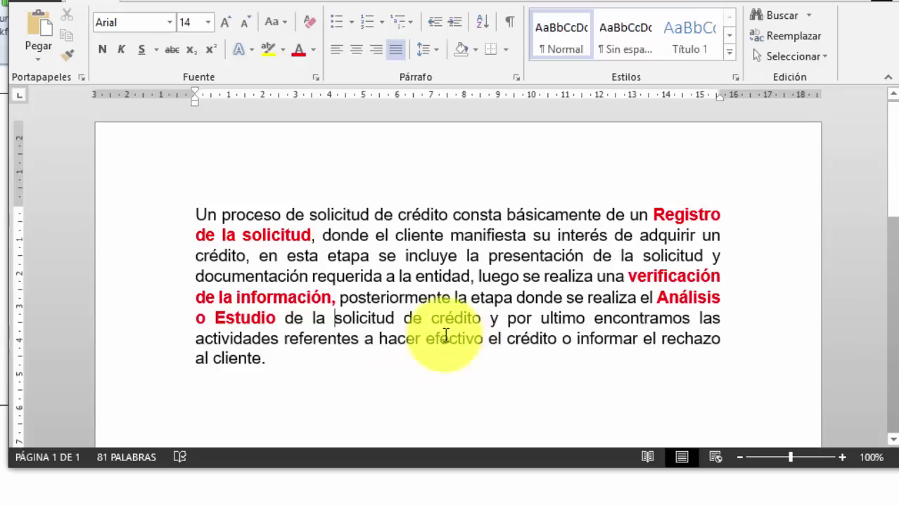
# Make the phrases "hacer efectivo el crédito" and "informar el rechazo al cliente." bold and red.
pyautogui.moveTo(377, 338); pyautogui.dragTo(552, 334)
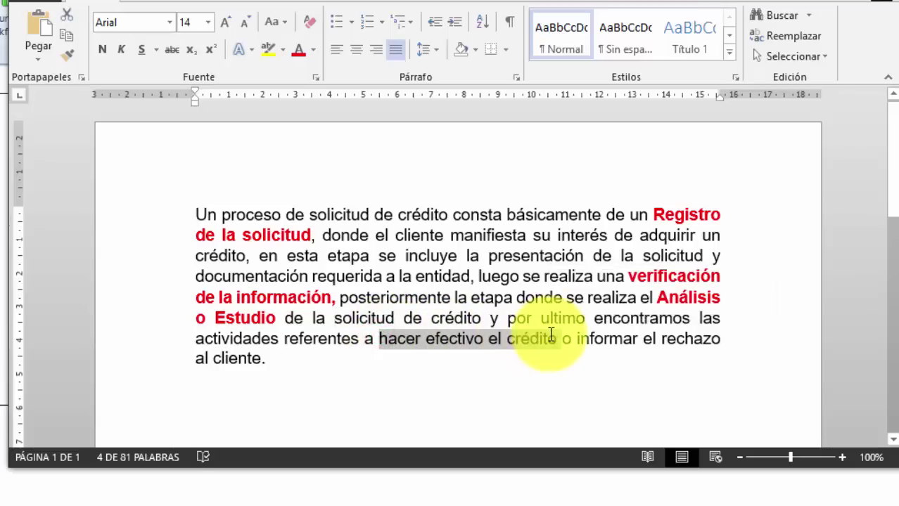
pyautogui.hotkey('ctrl', 'n')
pyautogui.click(299, 49)
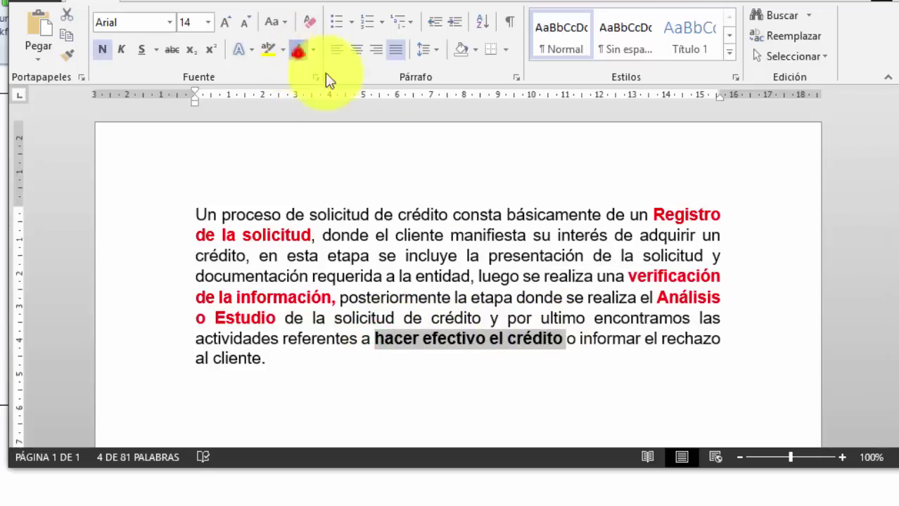
pyautogui.moveTo(580, 339); pyautogui.dragTo(566, 366)
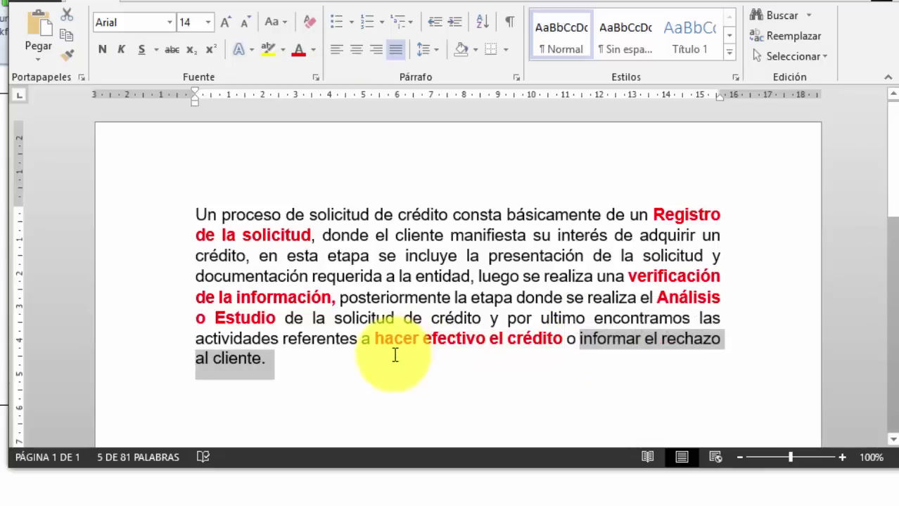
pyautogui.hotkey('ctrl', 'n')
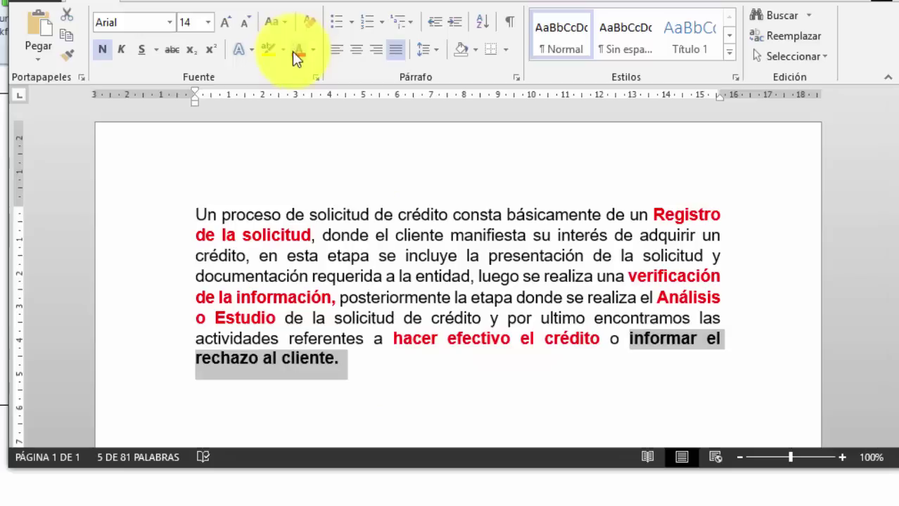
pyautogui.click(299, 51)
pyautogui.click(375, 372)
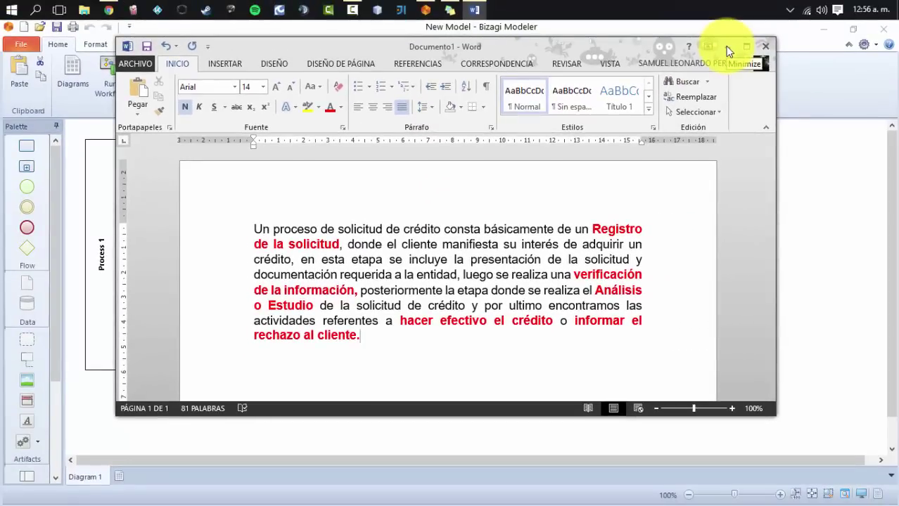
# Switch to Bizagi Modeler and rename the Process 1 pool as "Solicitud de Crédito".
pyautogui.click(732, 42)
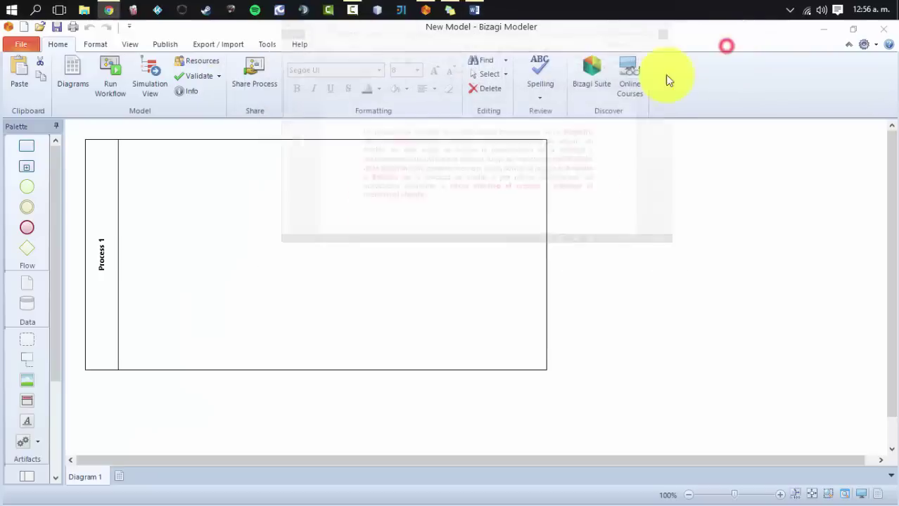
pyautogui.click(104, 263)
pyautogui.doubleClick(104, 263)
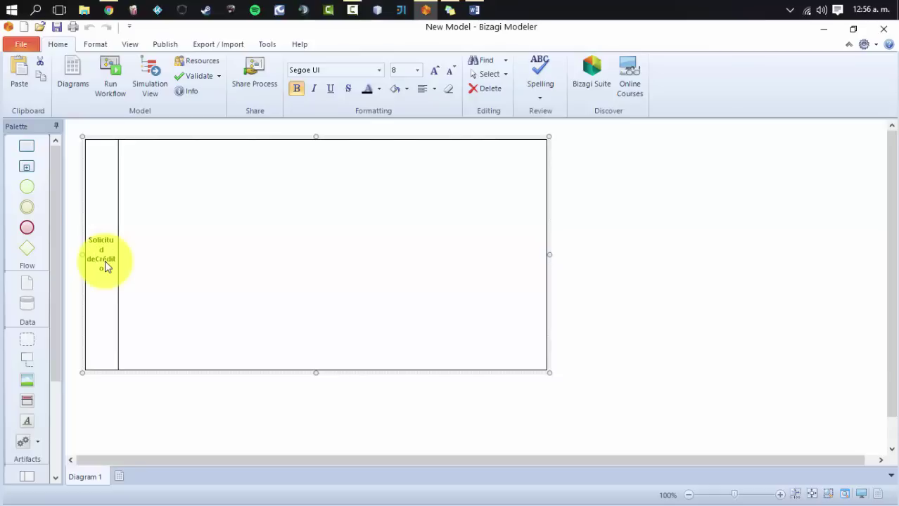
pyautogui.click(116, 181)
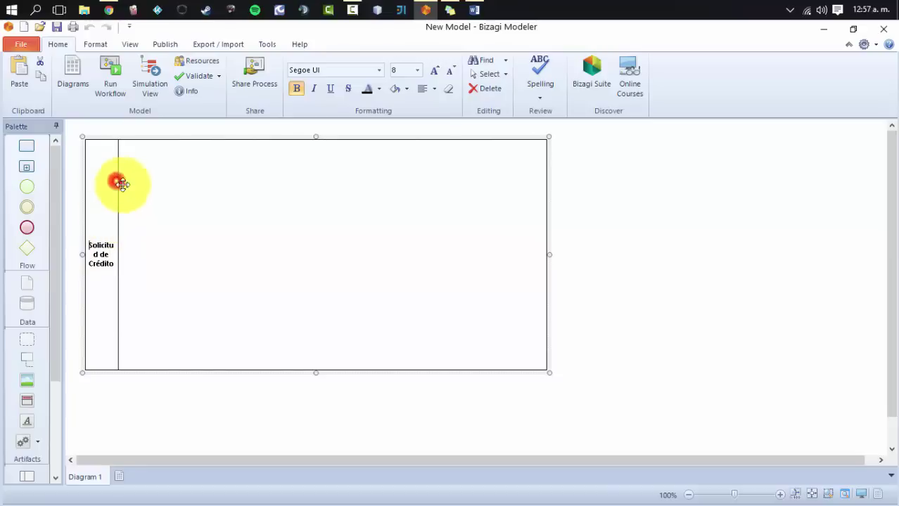
pyautogui.click(165, 207)
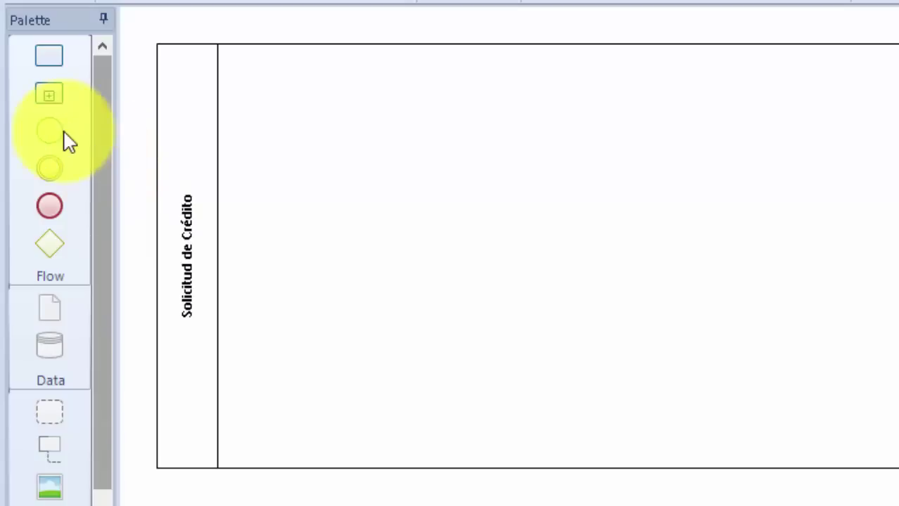
# Add a start event in the pool's upper-left area and connect it to a new task named "Registrar la solicitud de crédito".
pyautogui.moveTo(58, 135); pyautogui.dragTo(292, 135)
pyautogui.click(375, 160)
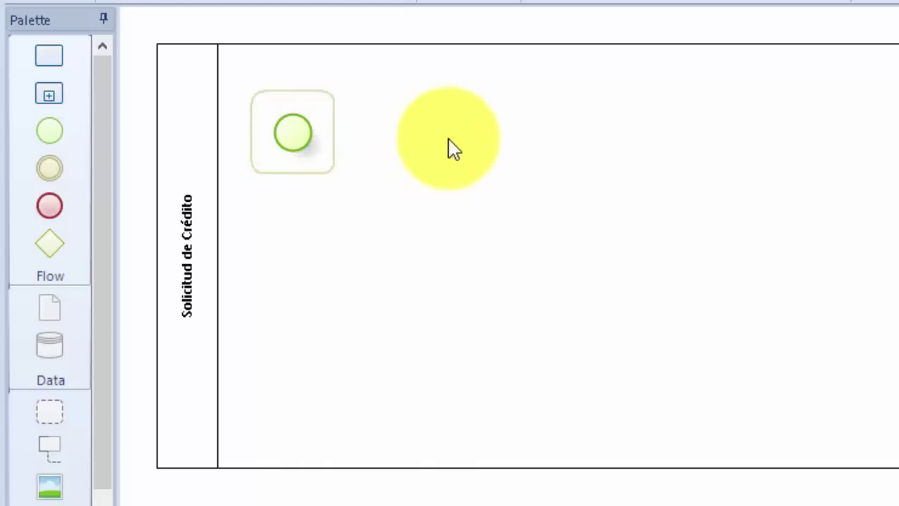
pyautogui.click(297, 130)
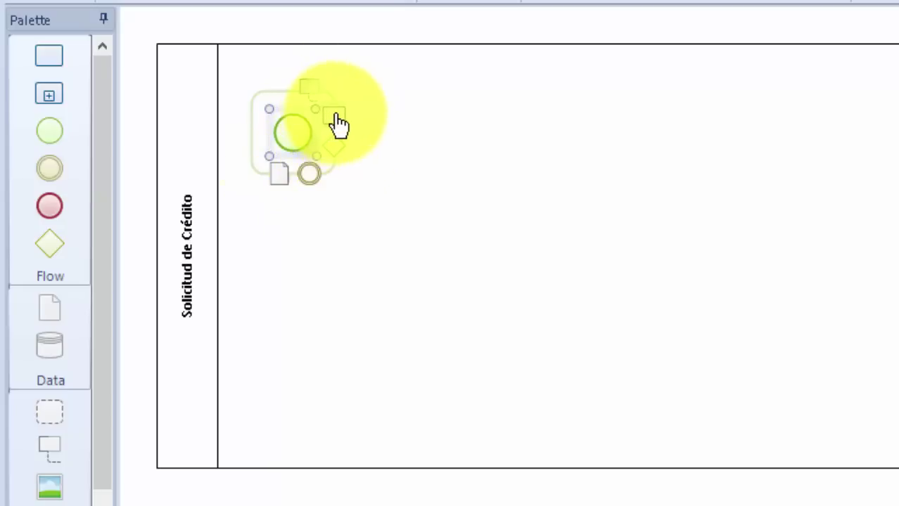
pyautogui.moveTo(335, 115); pyautogui.dragTo(430, 119)
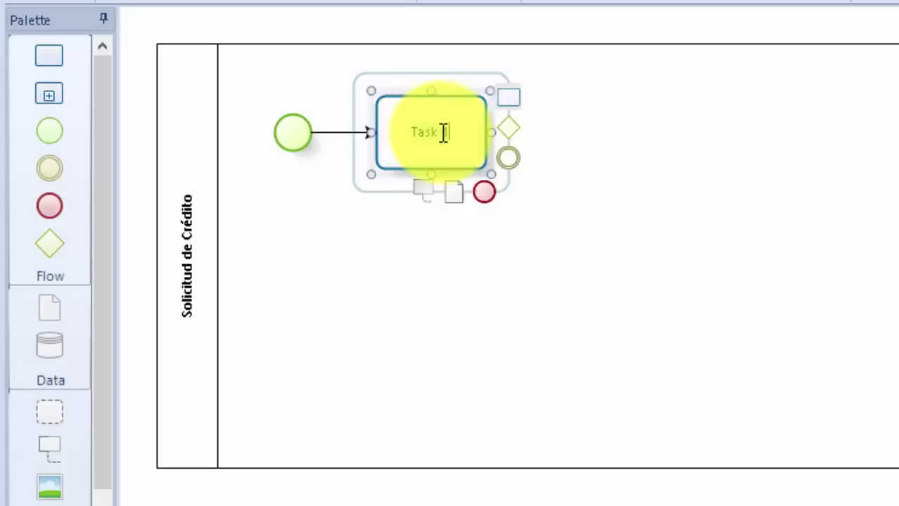
pyautogui.write('Re')
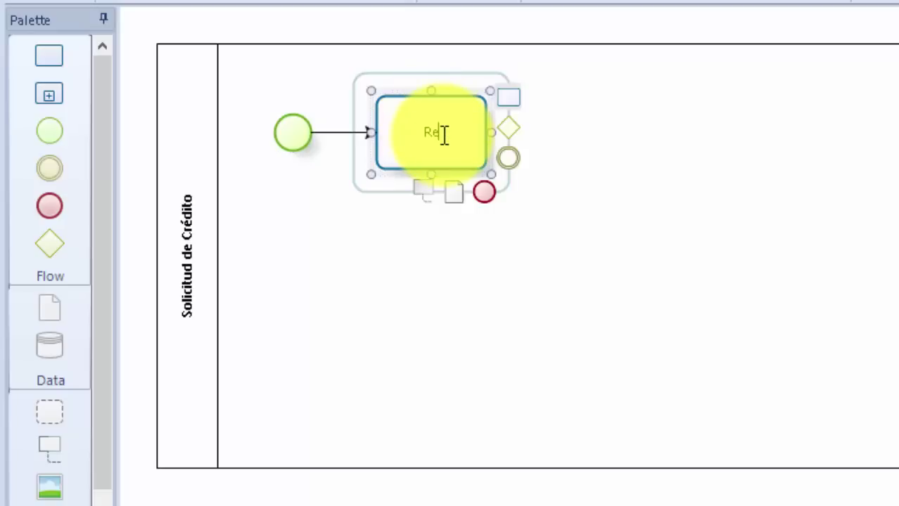
pyautogui.write('gistrar la soli')
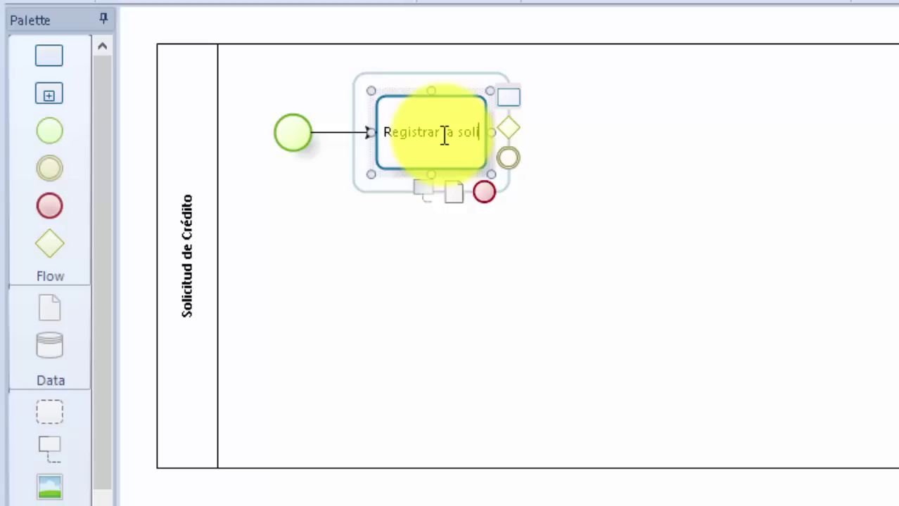
pyautogui.write('citud')
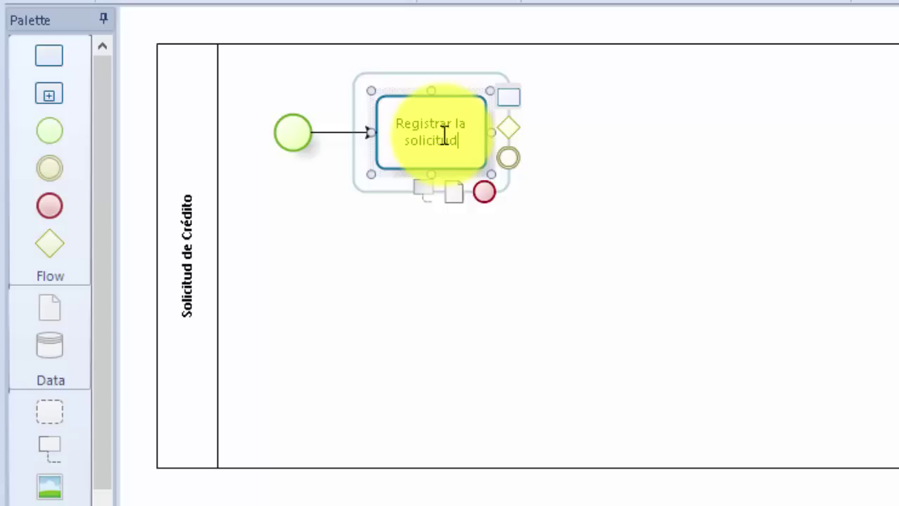
pyautogui.write(' de crédito')
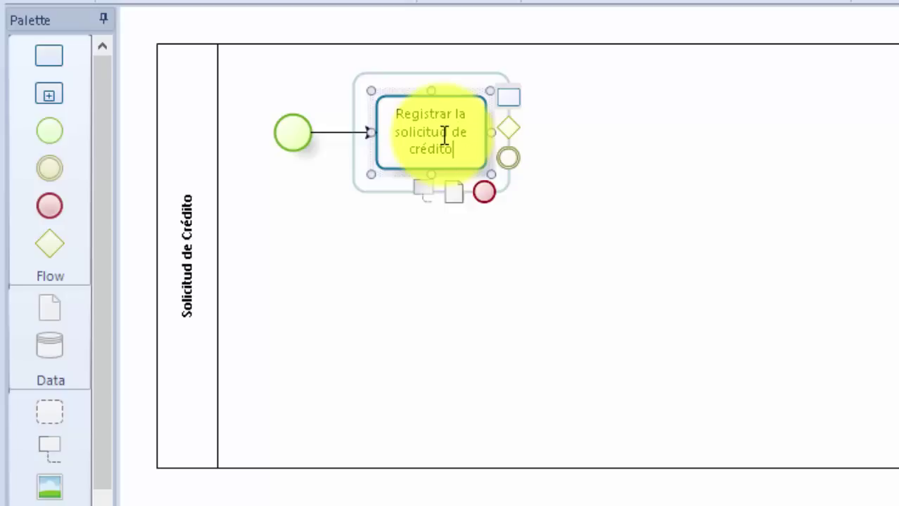
pyautogui.press('Return')
pyautogui.click(655, 137)
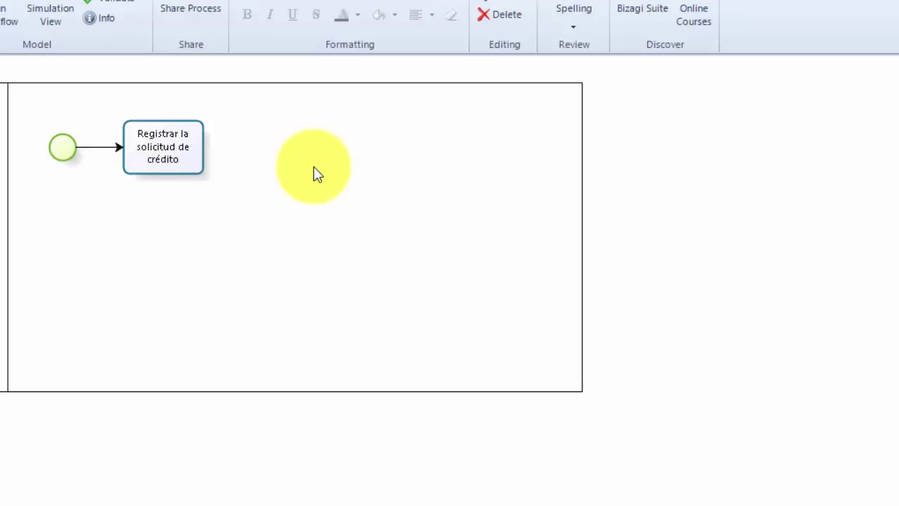
# Widen the "Solicitud de Crédito" pool to the right to about one and a half times its width.
pyautogui.click(134, 153)
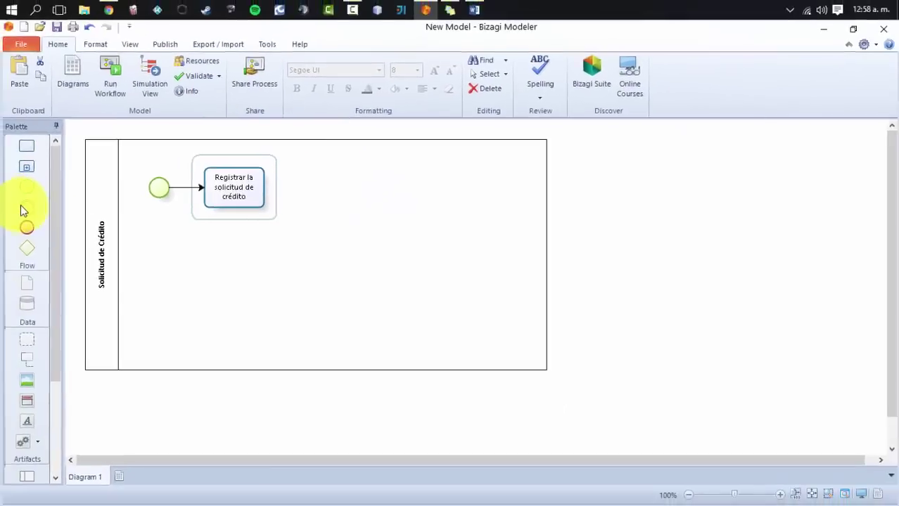
pyautogui.click(549, 256)
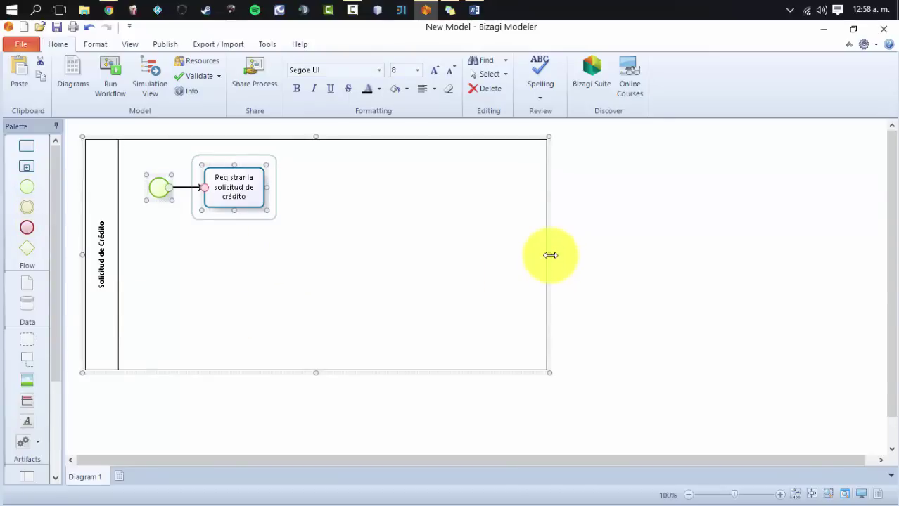
pyautogui.moveTo(549, 257); pyautogui.dragTo(813, 256)
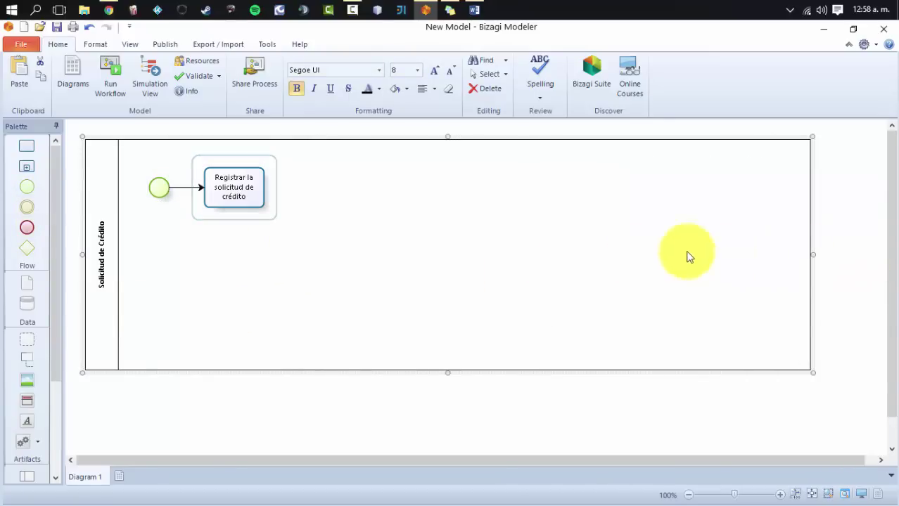
pyautogui.click(424, 218)
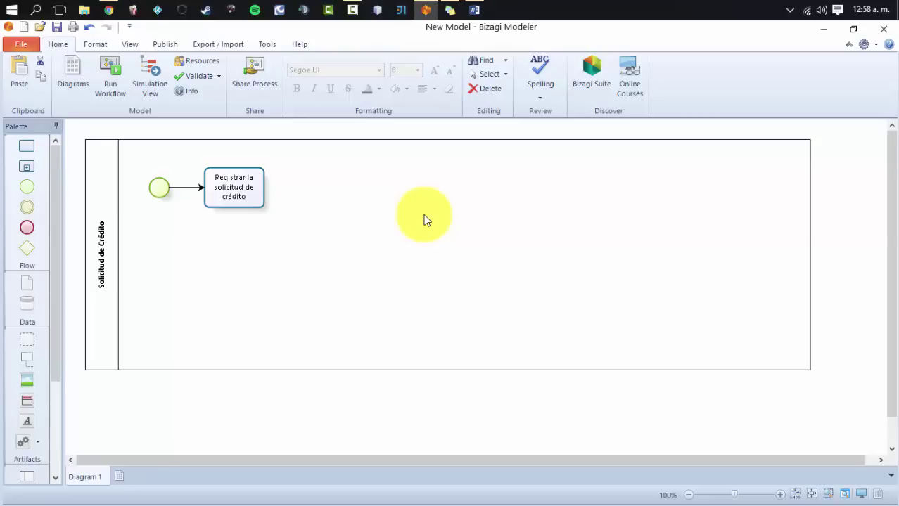
# Connect "Registrar la solicitud de crédito" to a new task on its right named "Verificar Información".
pyautogui.click(242, 186)
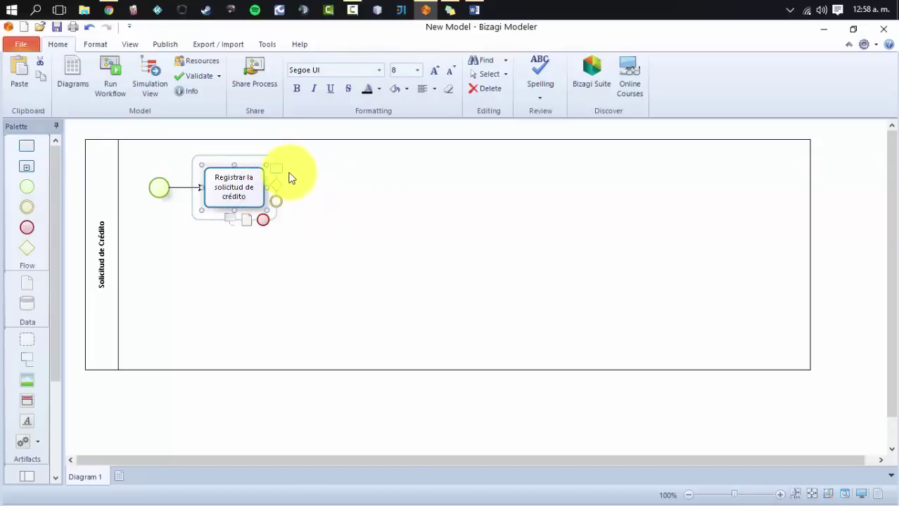
pyautogui.moveTo(275, 169); pyautogui.dragTo(387, 183)
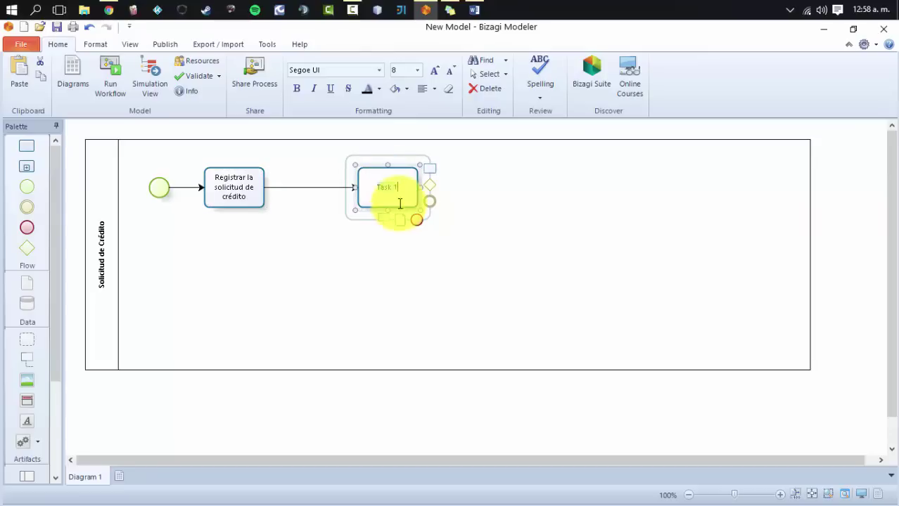
pyautogui.write('Verif')
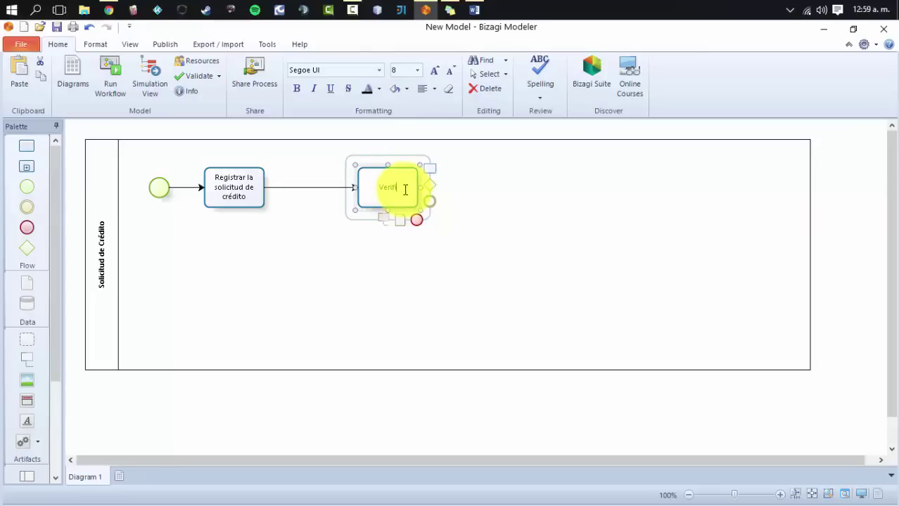
pyautogui.write('icar Información')
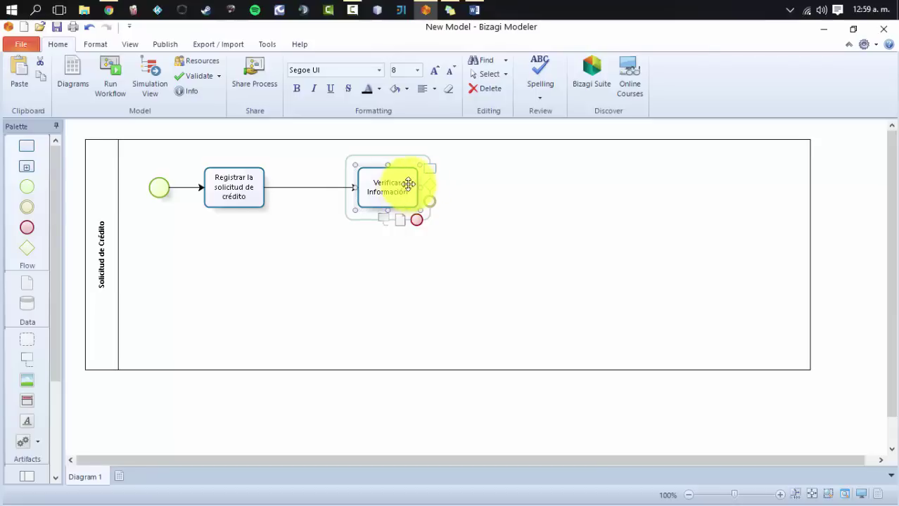
# Move "Verificar Información" closer to the registration task and lower both tasks to the pool's mid-height, aligned in one row.
pyautogui.moveTo(408, 185); pyautogui.dragTo(361, 187)
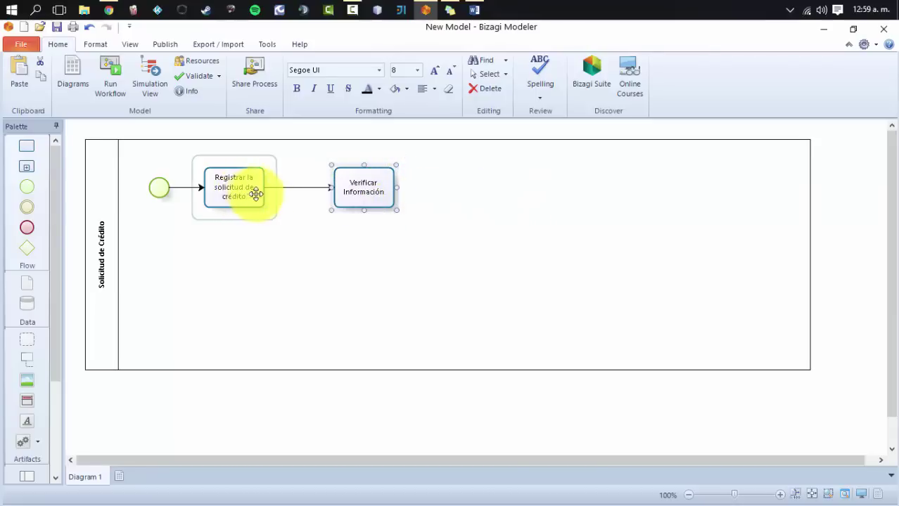
pyautogui.moveTo(255, 193); pyautogui.dragTo(245, 256)
pyautogui.moveTo(345, 186); pyautogui.dragTo(348, 243)
pyautogui.click(479, 242)
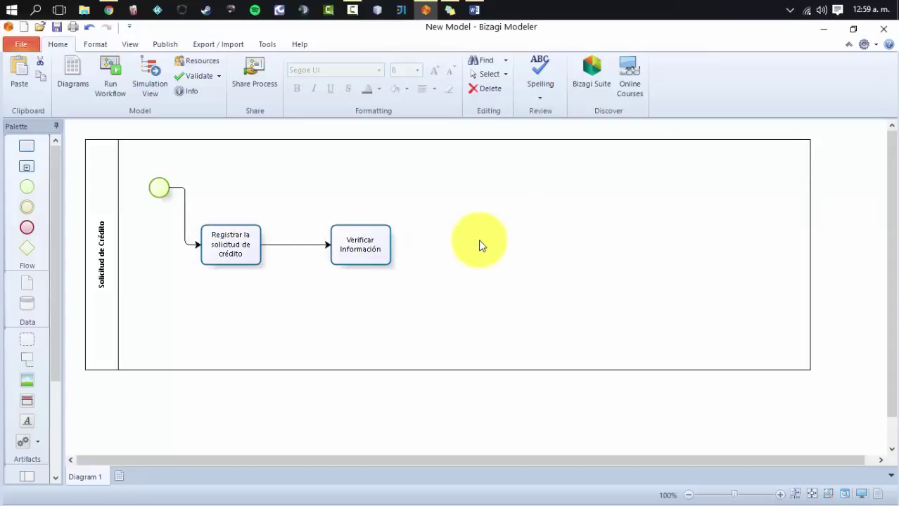
# Connect "Verificar Información" to a new gateway on its right and shift the gateway slightly closer to the task.
pyautogui.click(373, 247)
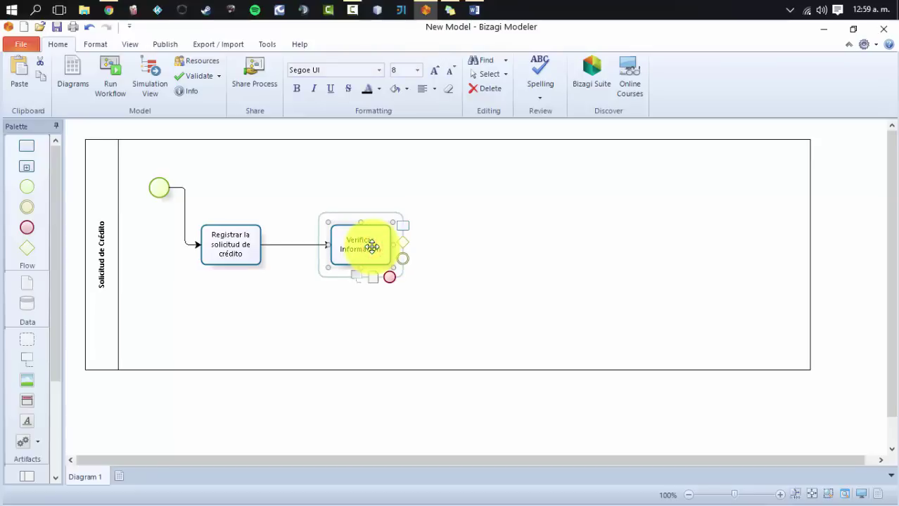
pyautogui.moveTo(402, 243); pyautogui.dragTo(470, 246)
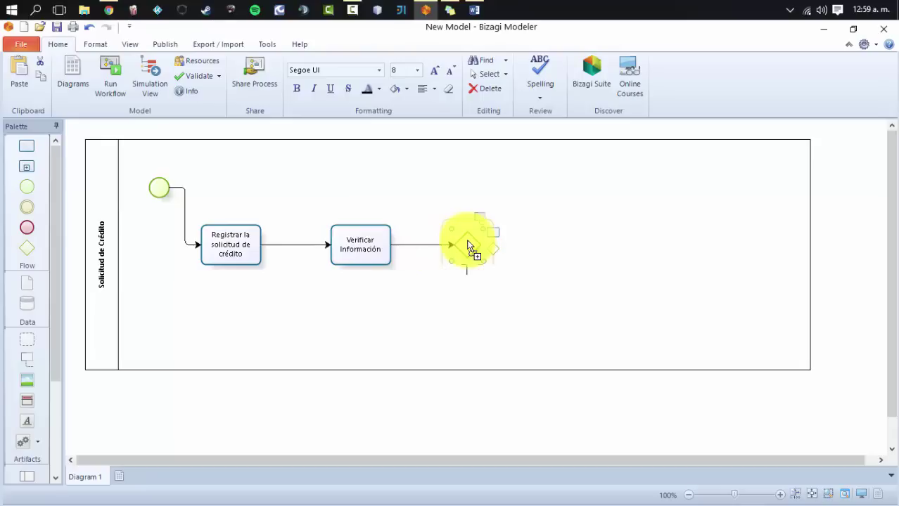
pyautogui.click(528, 256)
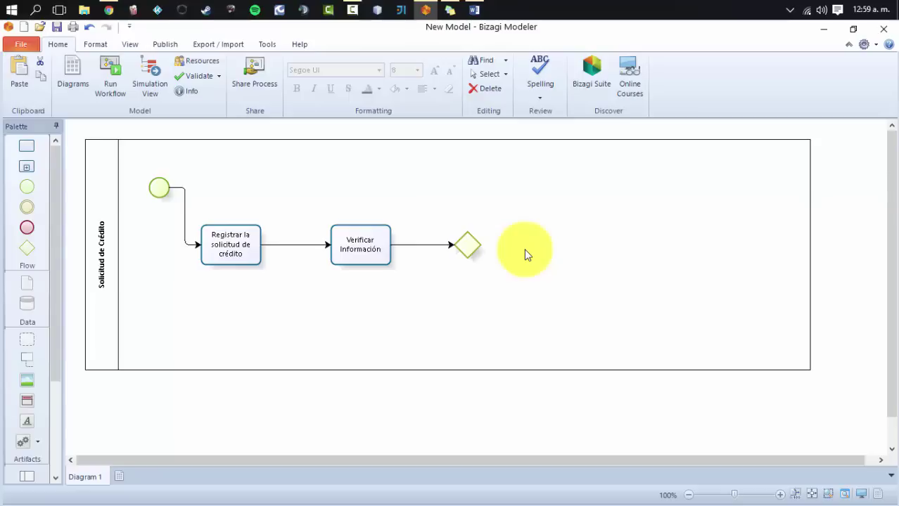
pyautogui.moveTo(476, 242); pyautogui.dragTo(454, 249)
pyautogui.click(501, 252)
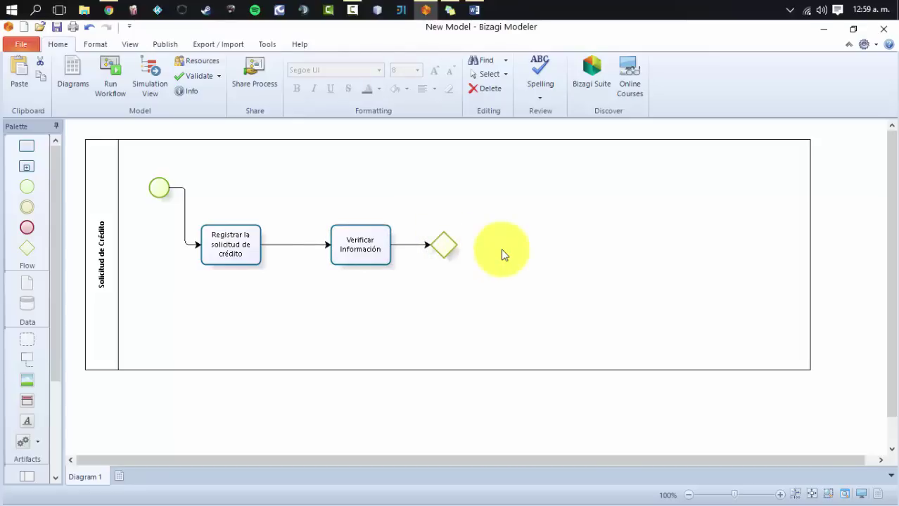
# Name the gateway after "Verificar Información" as "Resultado Verificación".
pyautogui.rightClick(448, 243)
pyautogui.click(643, 216)
pyautogui.click(440, 244)
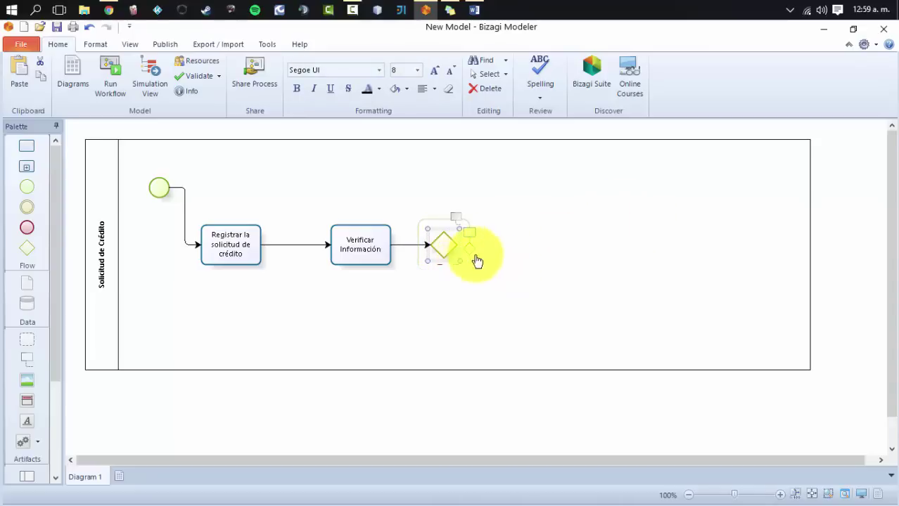
pyautogui.doubleClick(452, 277)
pyautogui.write('Res')
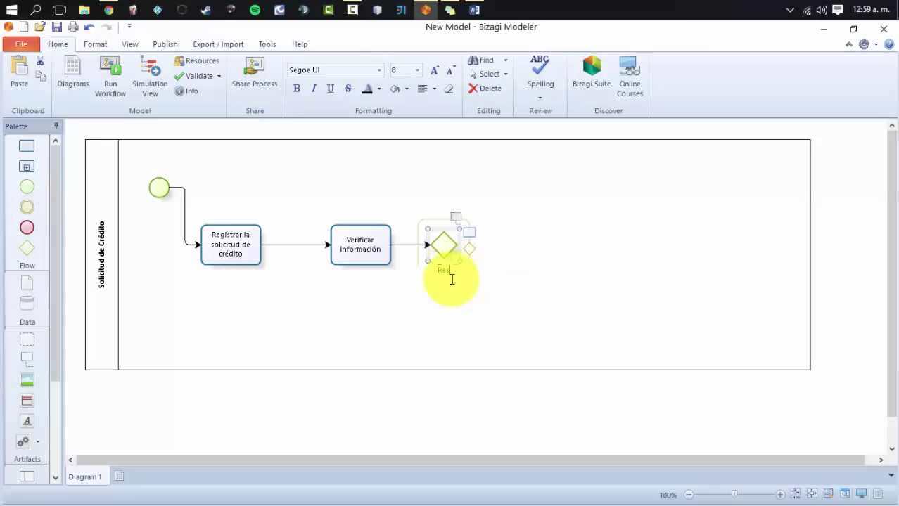
pyautogui.write('ultado Verificación')
pyautogui.press('Return')
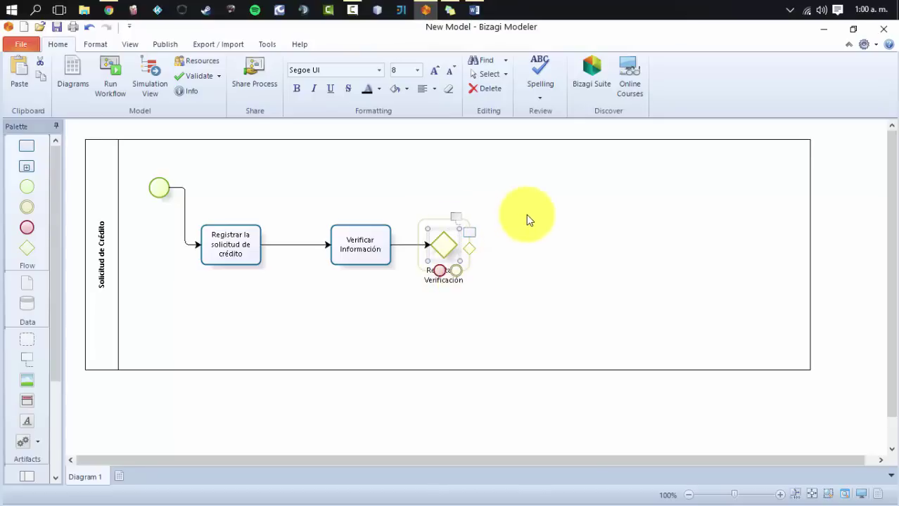
# Connect the "Resultado Verificación" gateway to a new task on its right and begin its name with "Estudio del".
pyautogui.moveTo(469, 232); pyautogui.dragTo(524, 256)
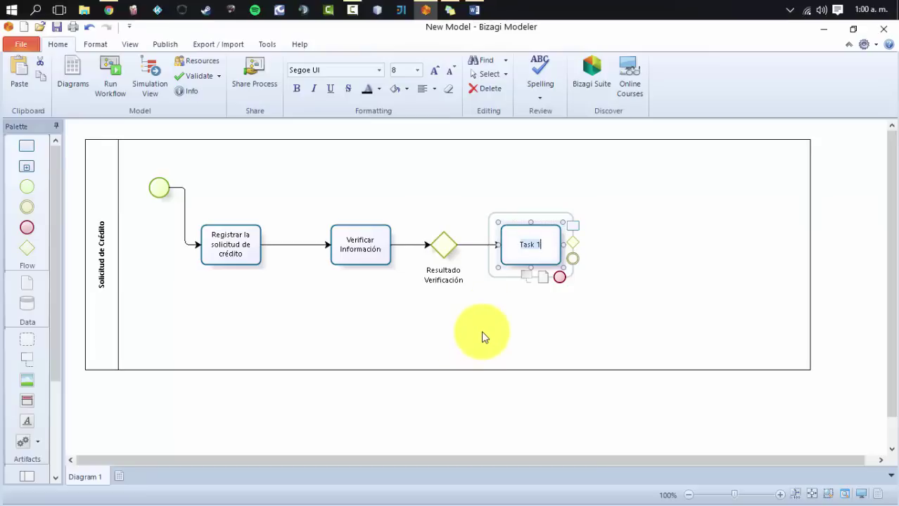
pyautogui.write('Estudio del Cré')
pyautogui.press('BackSpace')
pyautogui.press('BackSpace')
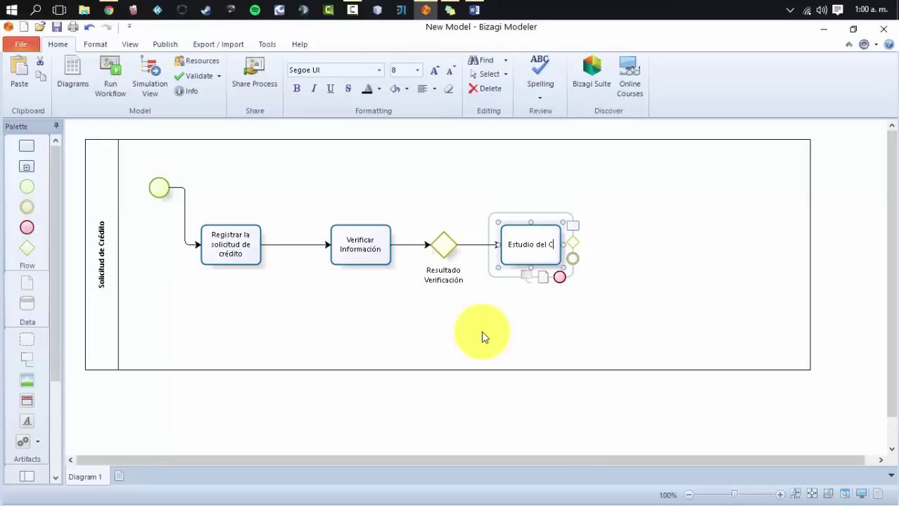
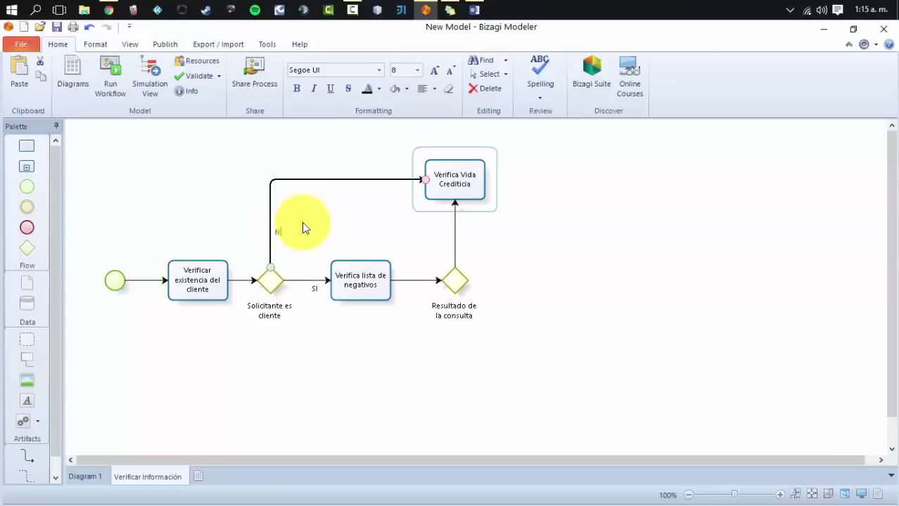
# Label the flow from "Solicitante es cliente" to "Verifica Vida Crediticia" as "NO" and the flow from "Resultado de la consulta" as "No hay problema".
pyautogui.click(332, 223)
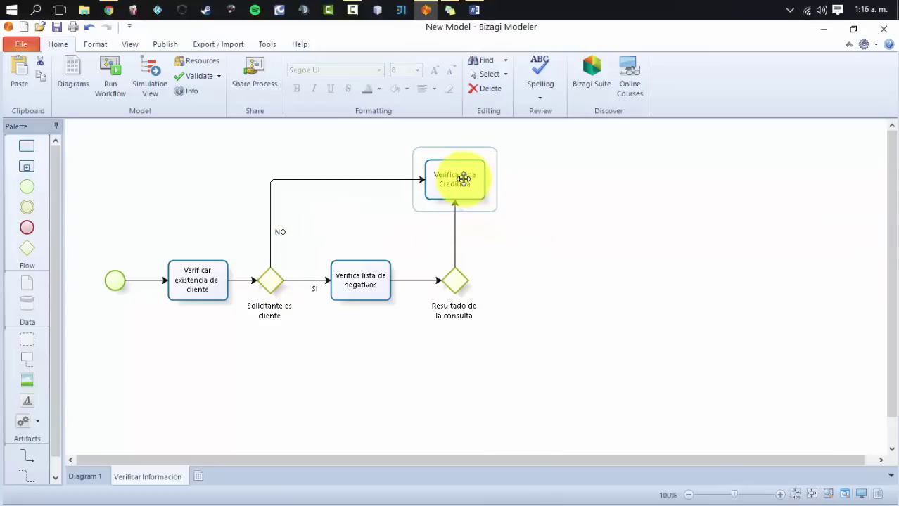
pyautogui.click(453, 238)
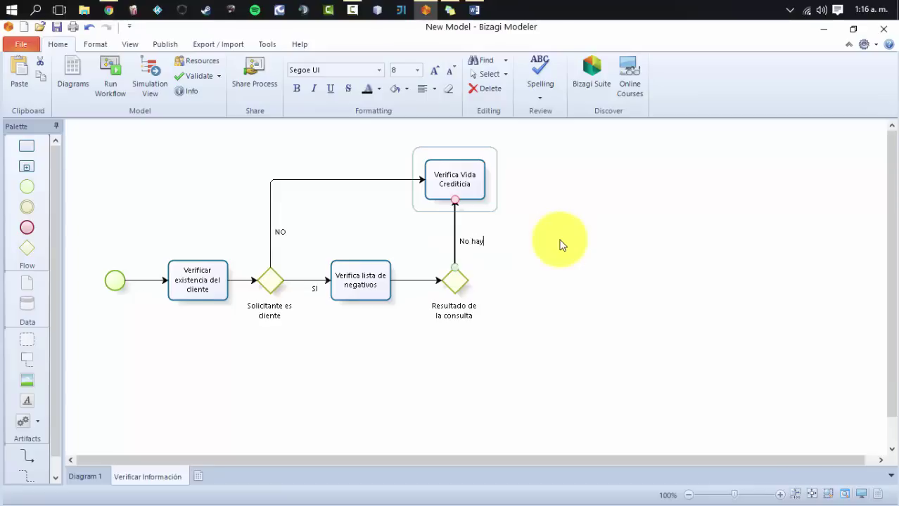
pyautogui.write('No hay problema')
pyautogui.click(517, 178)
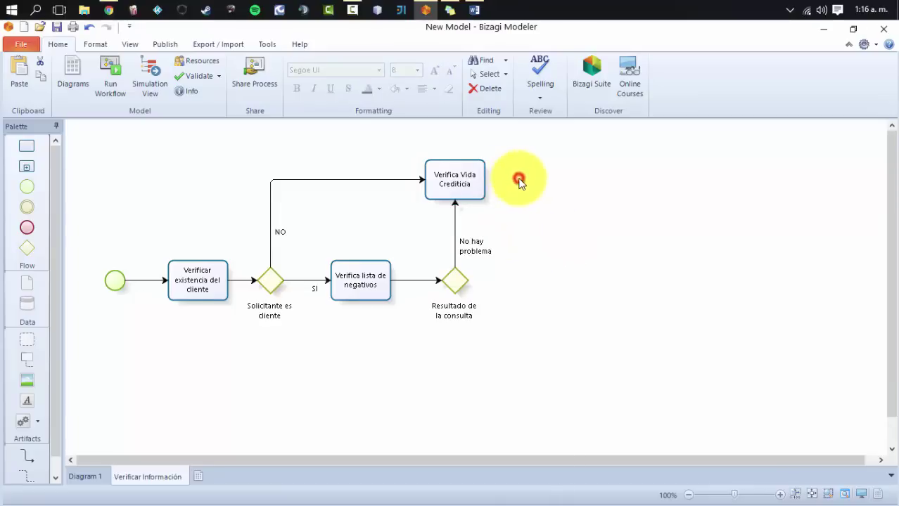
# Connect "Verifica Vida Crediticia" to a new gateway on its right named "Estado del cliente".
pyautogui.click(477, 176)
pyautogui.moveTo(496, 176); pyautogui.dragTo(543, 182)
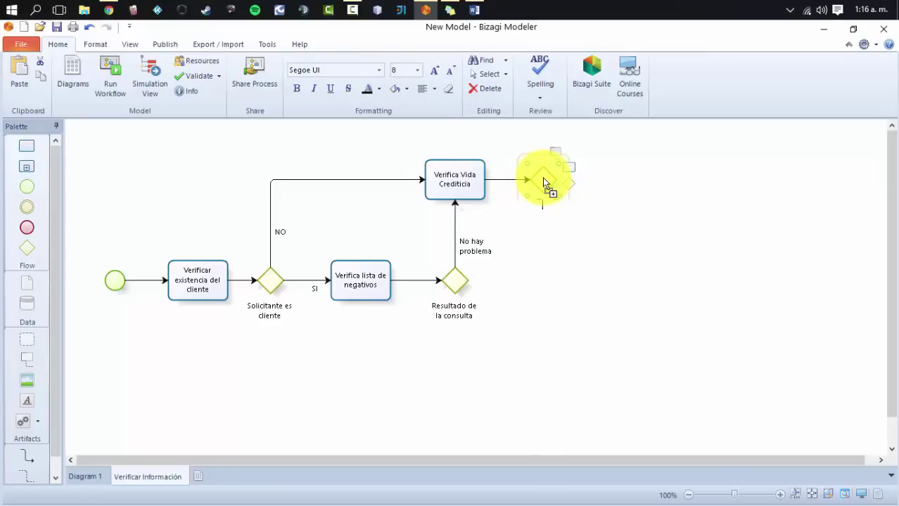
pyautogui.write('Estado del cliente')
pyautogui.click(641, 204)
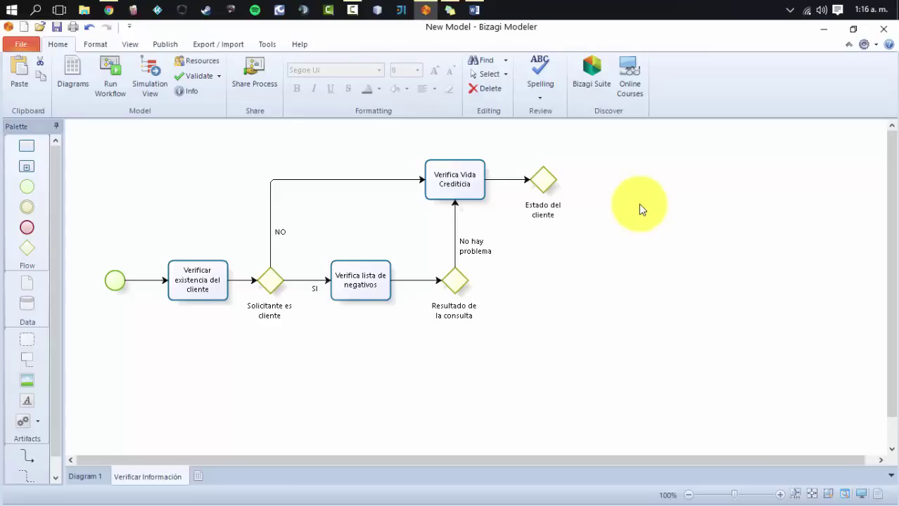
# Connect the "Resultado de la consulta" gateway to a new task on its right named "Informa Rechazo".
pyautogui.click(456, 282)
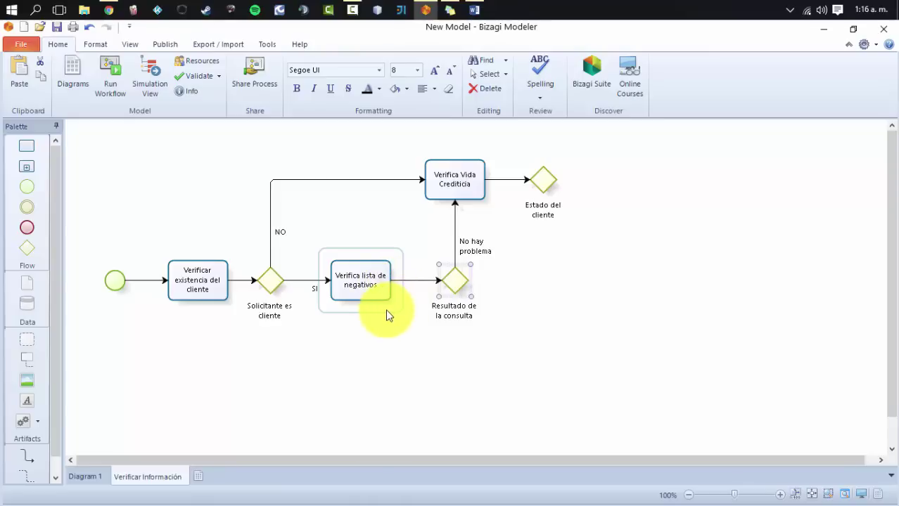
pyautogui.moveTo(446, 304)
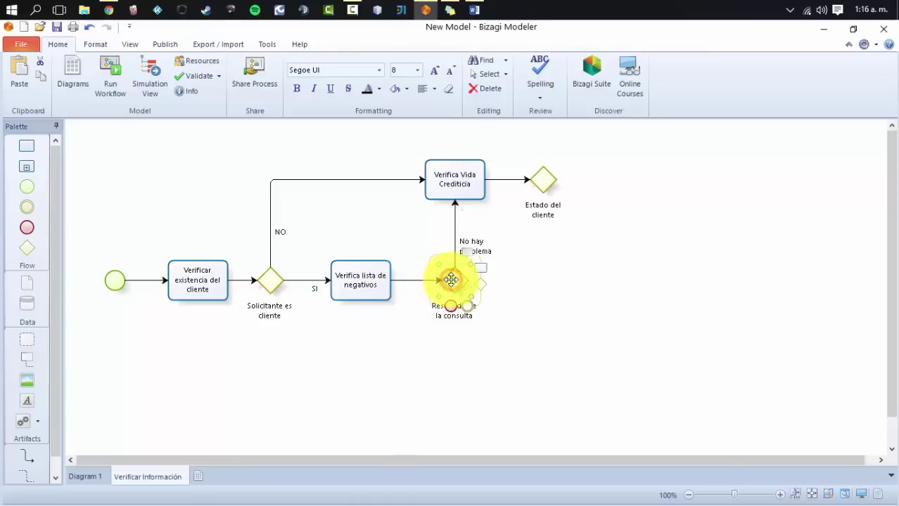
pyautogui.moveTo(480, 268); pyautogui.dragTo(549, 295)
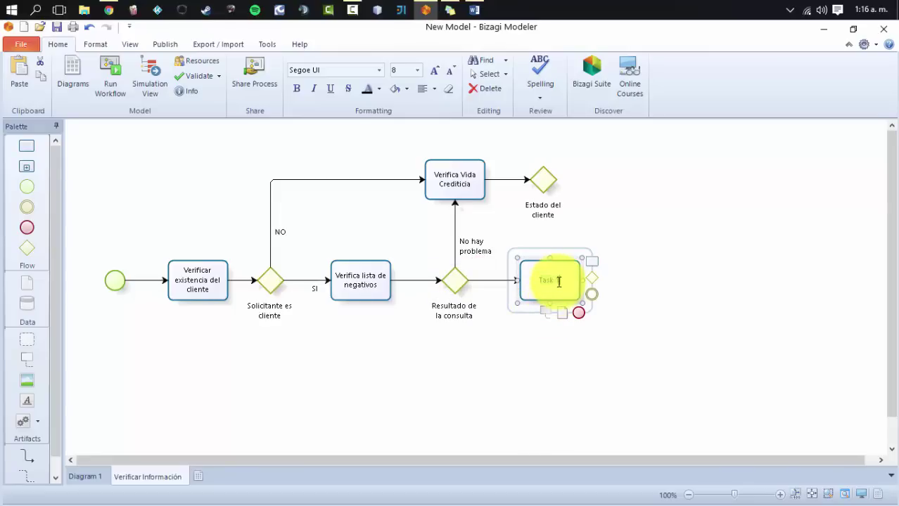
pyautogui.write('informa Rechazo')
pyautogui.click(575, 275)
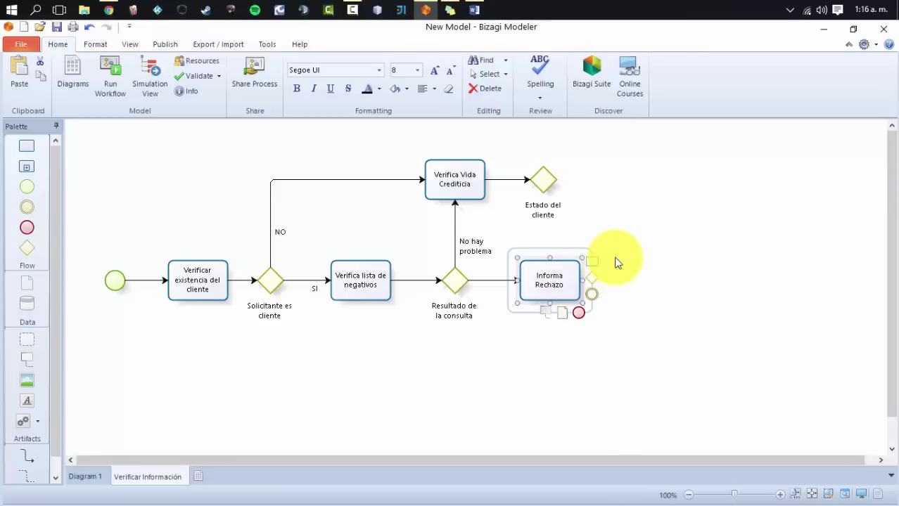
pyautogui.click(639, 259)
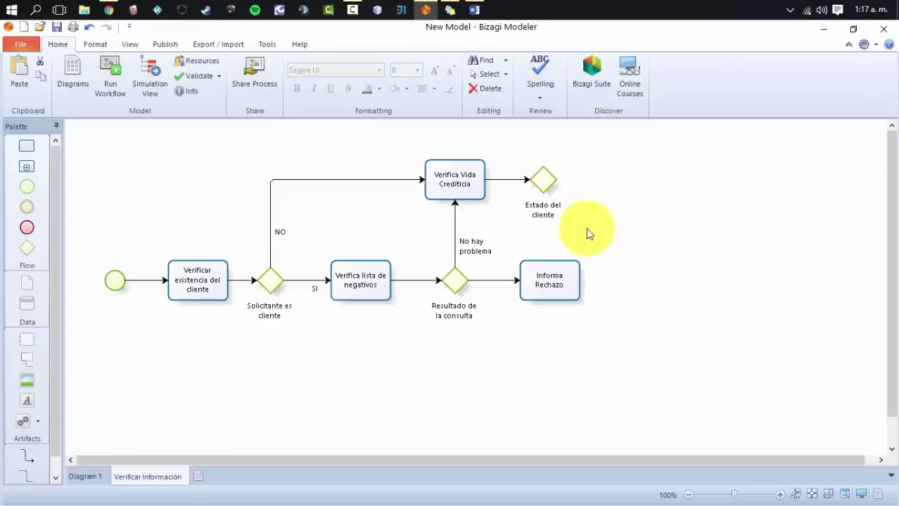
# Connect the "Estado del cliente" gateway to "Informa Rechazo" and align the gateway directly above that task.
pyautogui.click(542, 177)
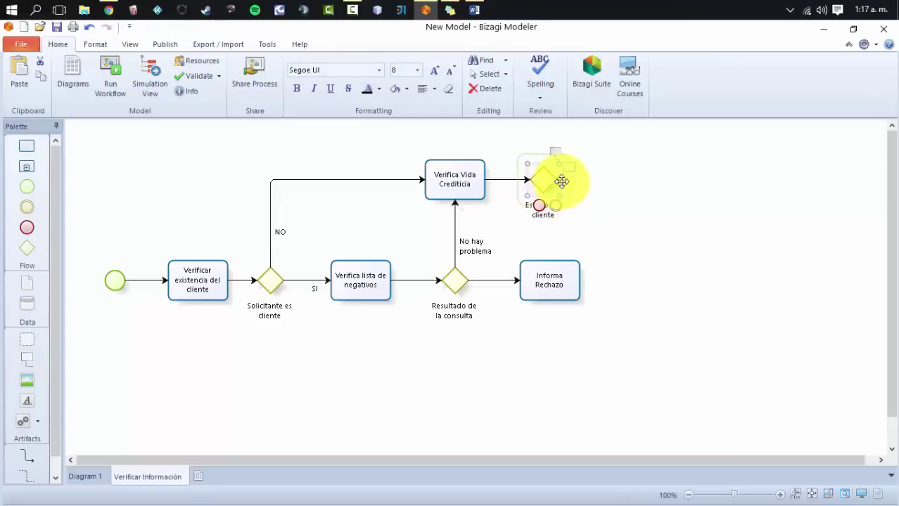
pyautogui.moveTo(568, 166); pyautogui.dragTo(553, 285)
pyautogui.moveTo(541, 179); pyautogui.dragTo(551, 180)
pyautogui.click(640, 188)
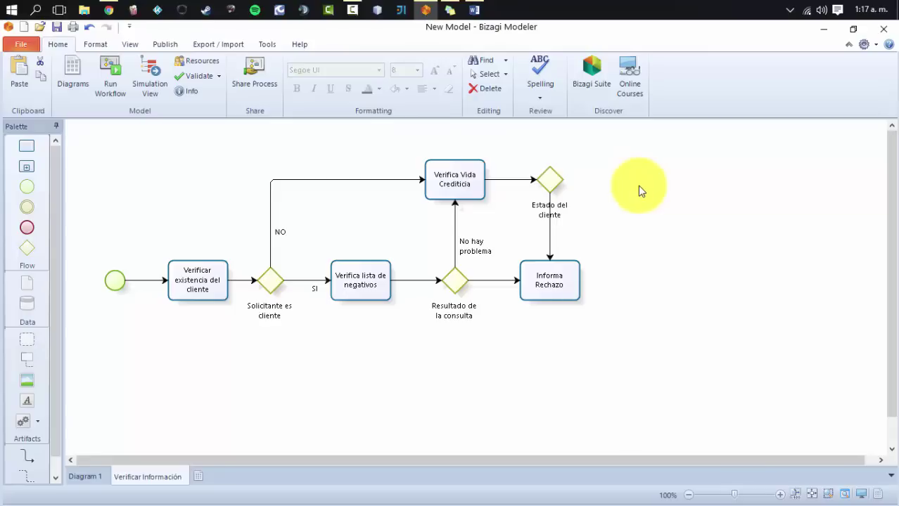
# Label both flows entering "Informa Rechazo" as "Rechazado" and move the horizontal flow's label clear of the task, beneath its line.
pyautogui.click(552, 233)
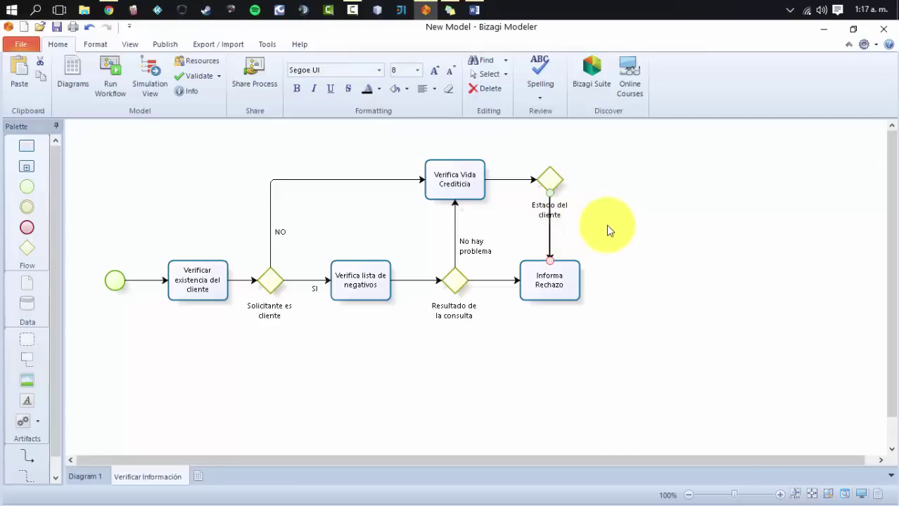
pyautogui.press('F2')
pyautogui.write('Rechazado')
pyautogui.click(606, 225)
pyautogui.click(488, 282)
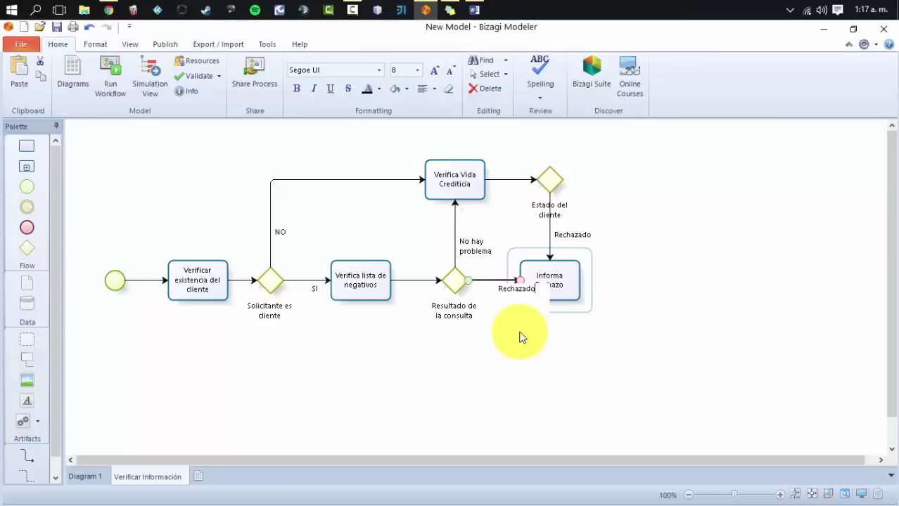
pyautogui.moveTo(530, 287); pyautogui.dragTo(488, 292)
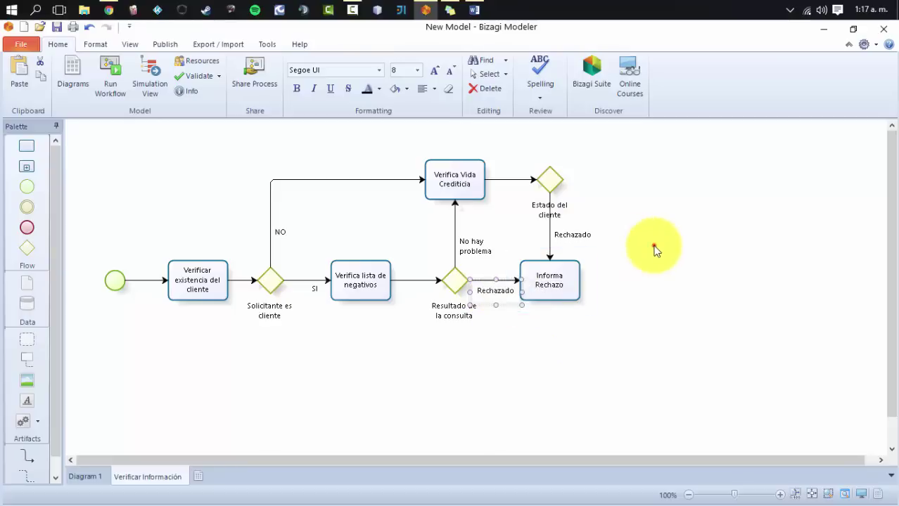
# Move the "Estado del cliente" gateway's label to the right, clear of the vertical flow line.
pyautogui.click(561, 204)
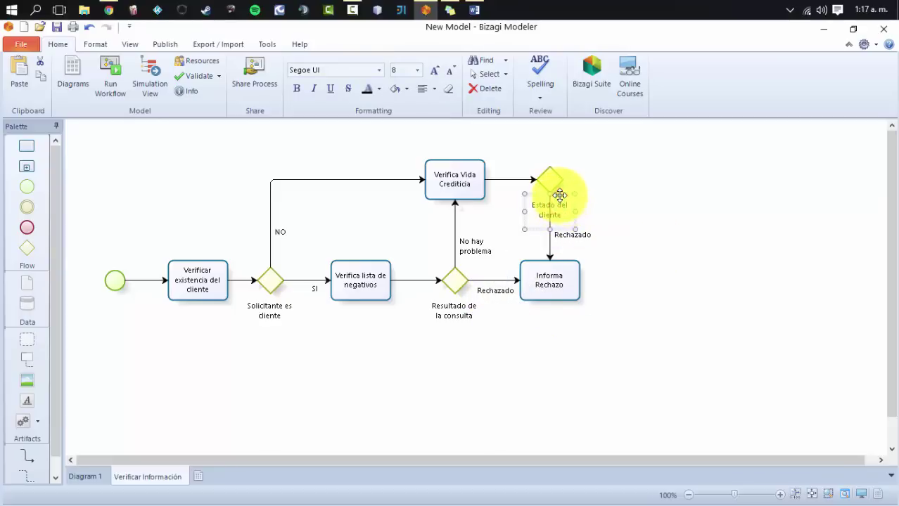
pyautogui.moveTo(559, 195); pyautogui.dragTo(583, 189)
pyautogui.click(637, 218)
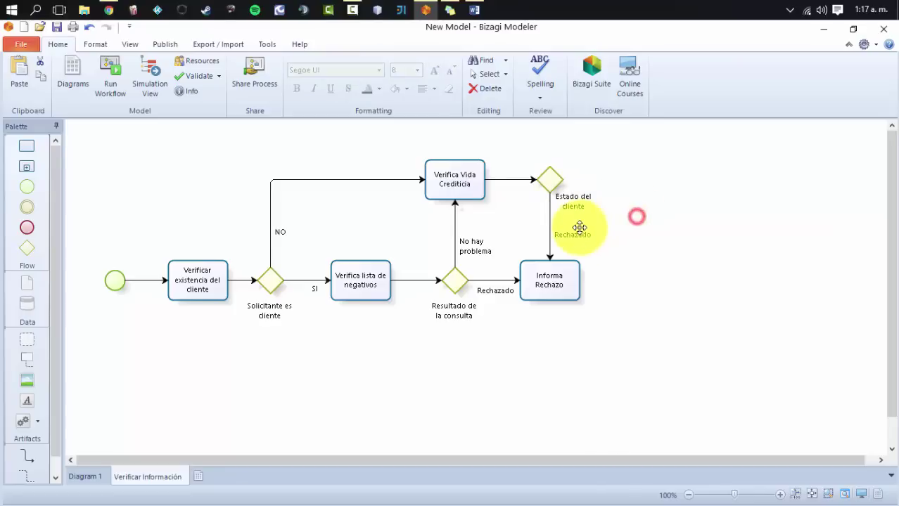
pyautogui.click(657, 218)
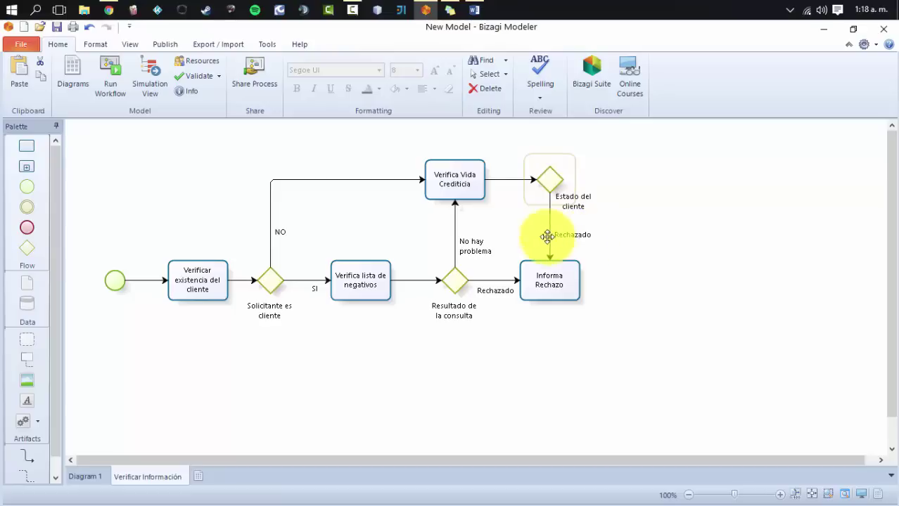
# Set the task type of "Informa Rechazo" to Script Task.
pyautogui.rightClick(564, 280)
pyautogui.moveTo(625, 399)
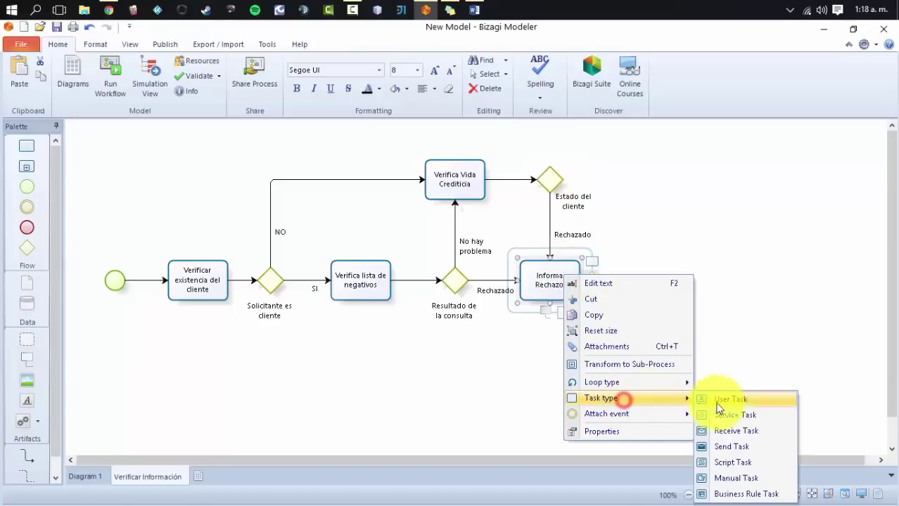
pyautogui.click(731, 463)
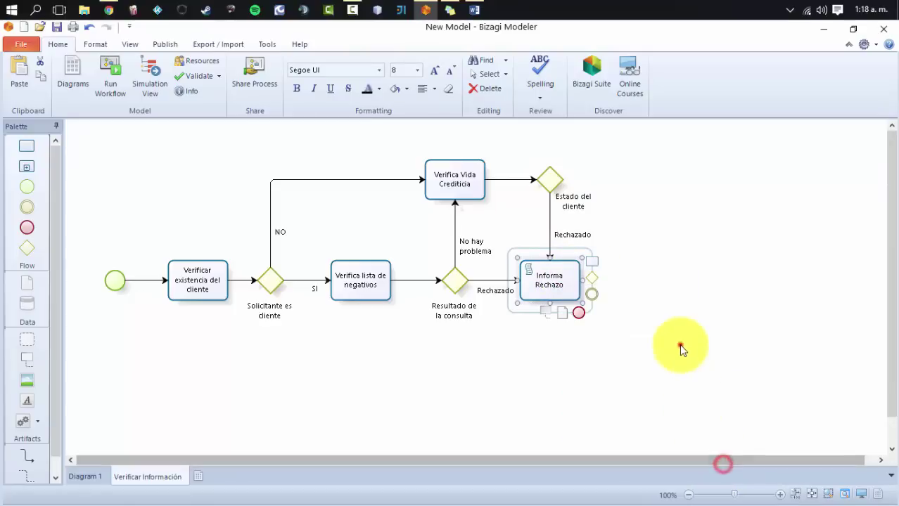
pyautogui.click(679, 346)
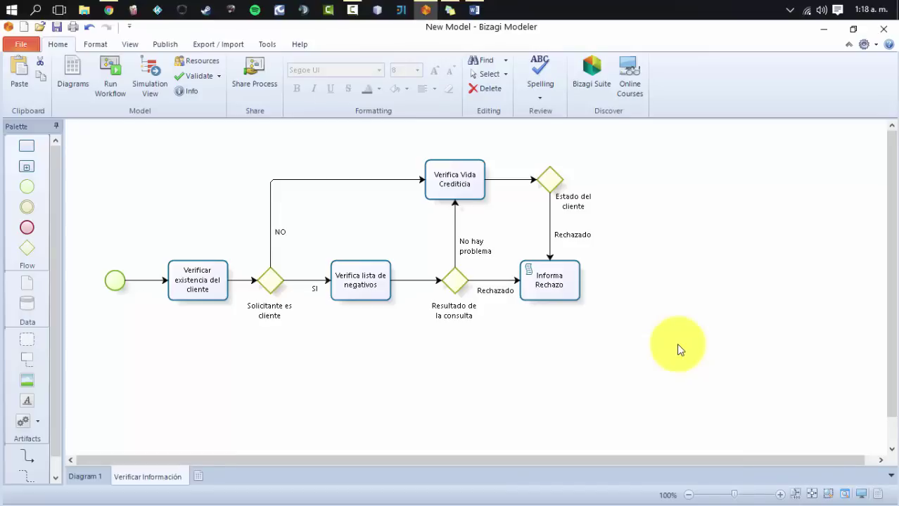
# Connect "Informa Rechazo" to a new unnamed end event on its right.
pyautogui.click(568, 283)
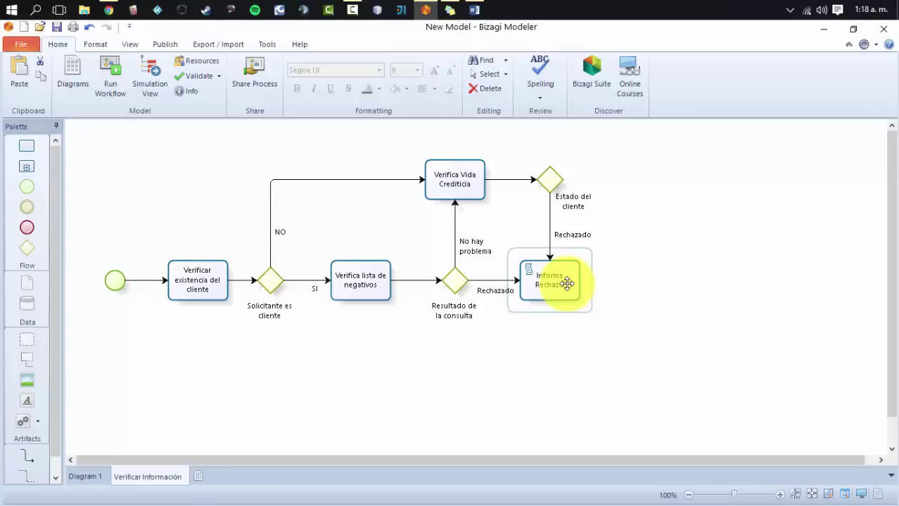
pyautogui.click(568, 284)
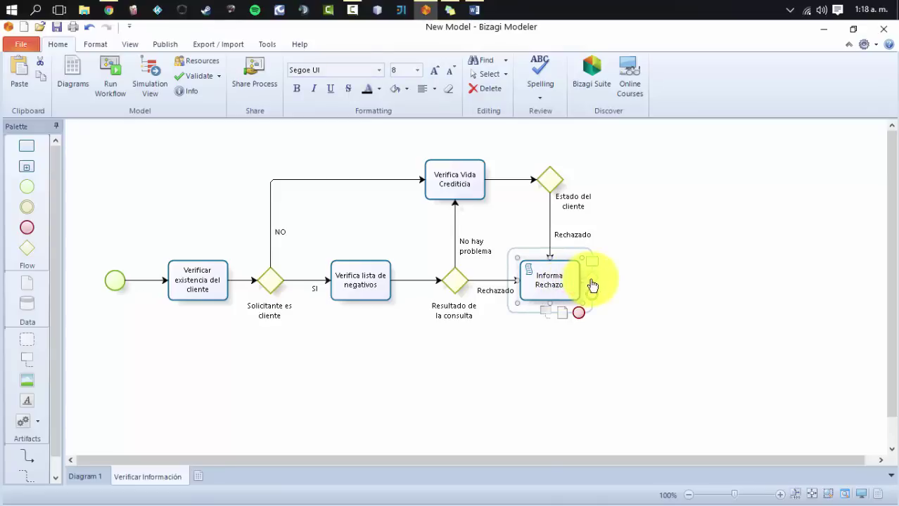
pyautogui.moveTo(579, 313); pyautogui.dragTo(667, 291)
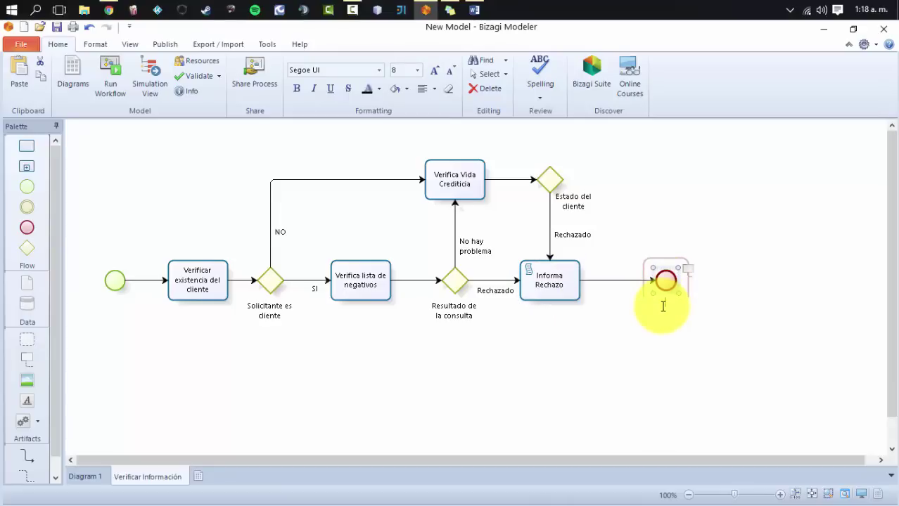
pyautogui.click(742, 302)
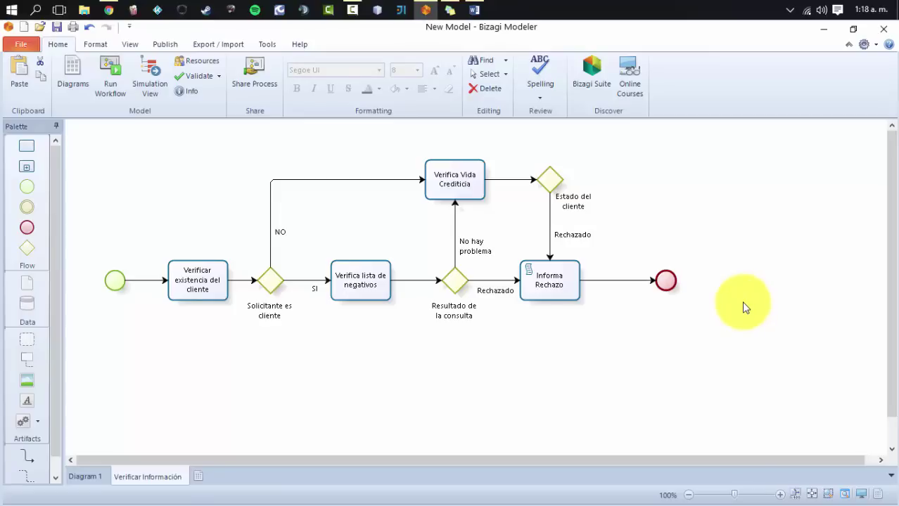
# Connect the "Estado del cliente" gateway to the end event and label that flow "Estado Financiero Bueno".
pyautogui.click(551, 179)
pyautogui.moveTo(545, 211); pyautogui.dragTo(667, 280)
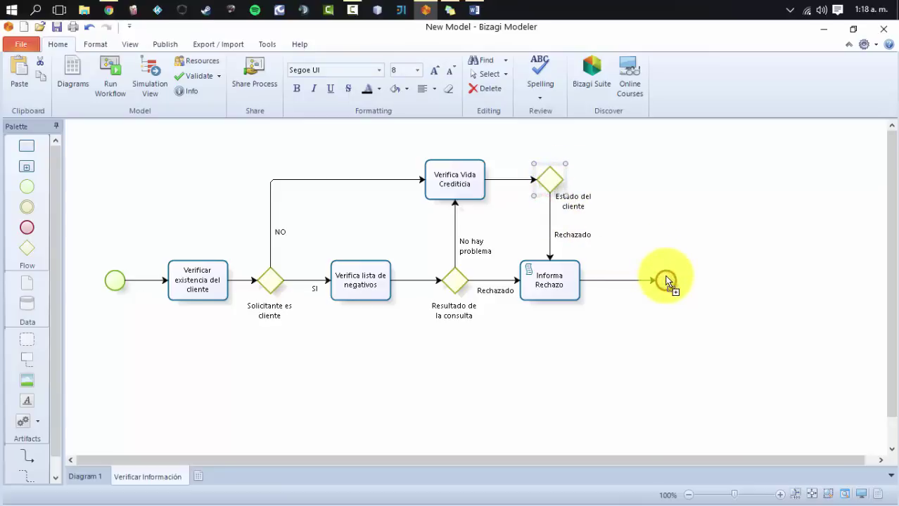
pyautogui.moveTo(607, 212); pyautogui.dragTo(667, 280)
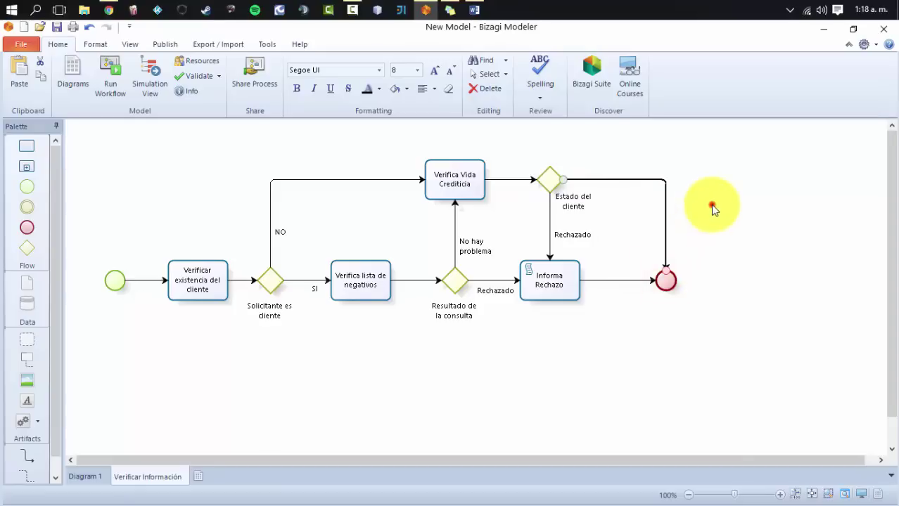
pyautogui.click(626, 181)
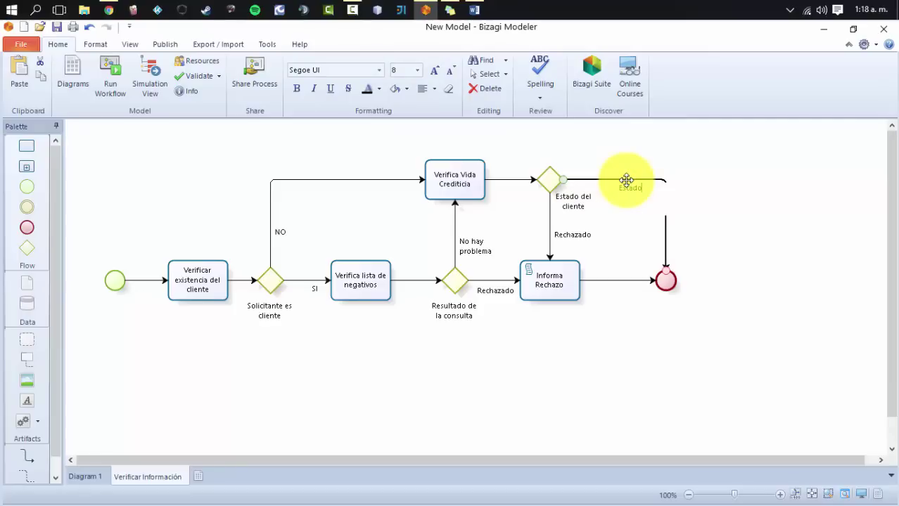
pyautogui.write('iero Bueno')
pyautogui.click(706, 169)
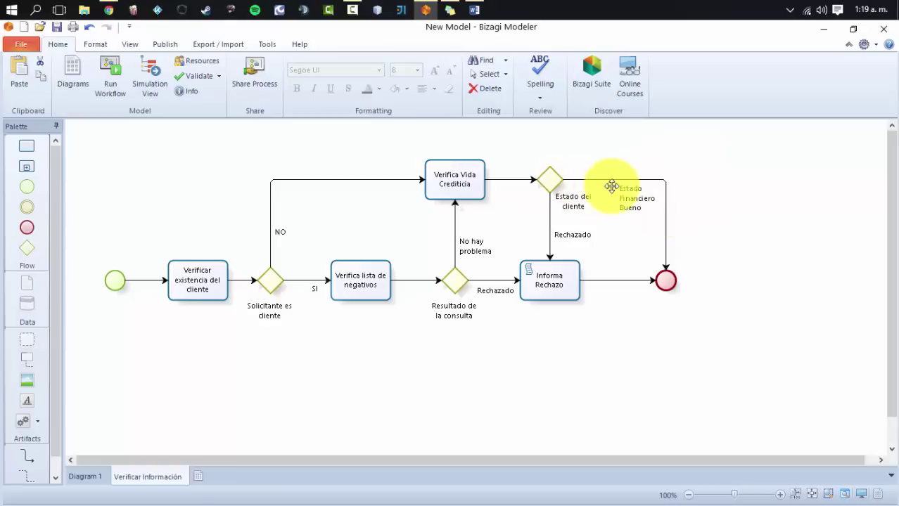
pyautogui.click(668, 281)
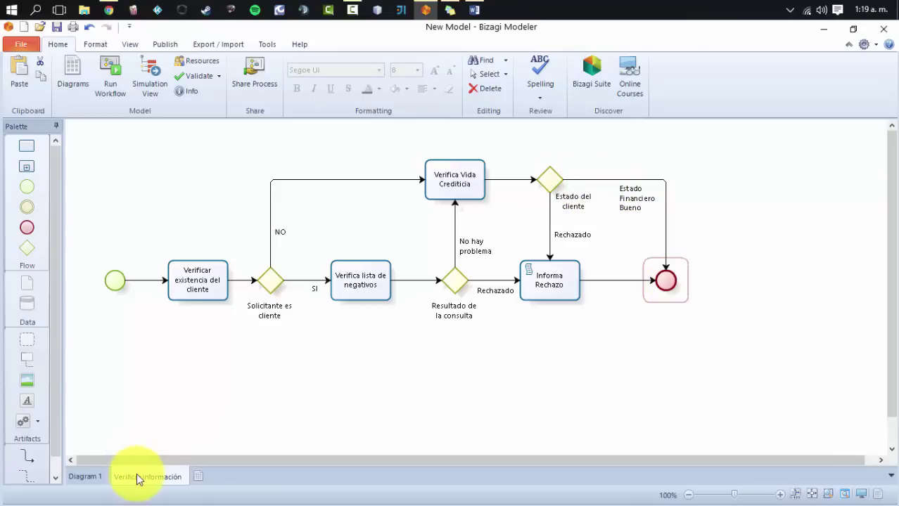
# Return to Diagram 1 and expand the "Verificar Información" subprocess to preview its contents inline.
pyautogui.click(94, 477)
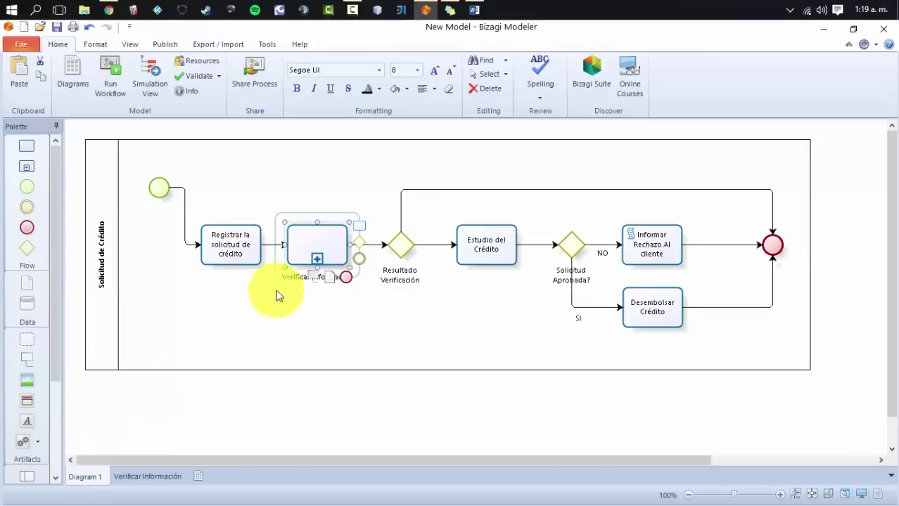
pyautogui.rightClick(296, 250)
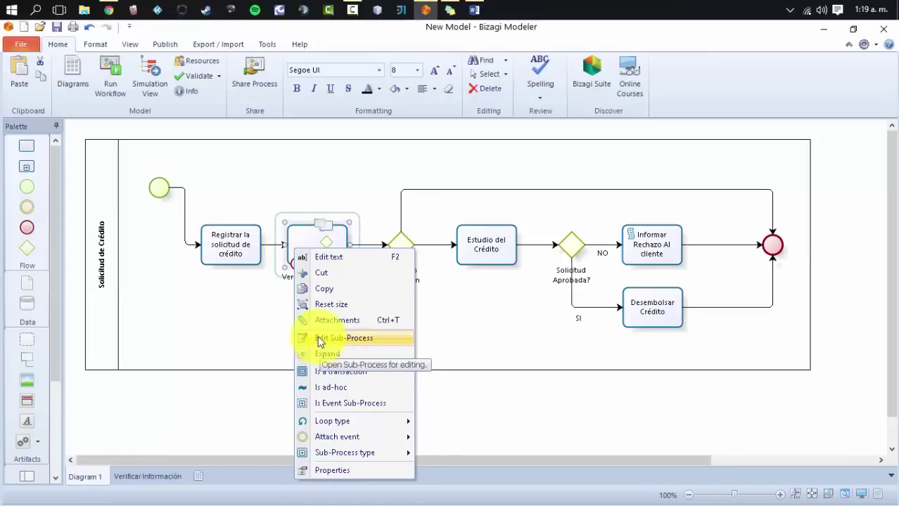
pyautogui.click(138, 480)
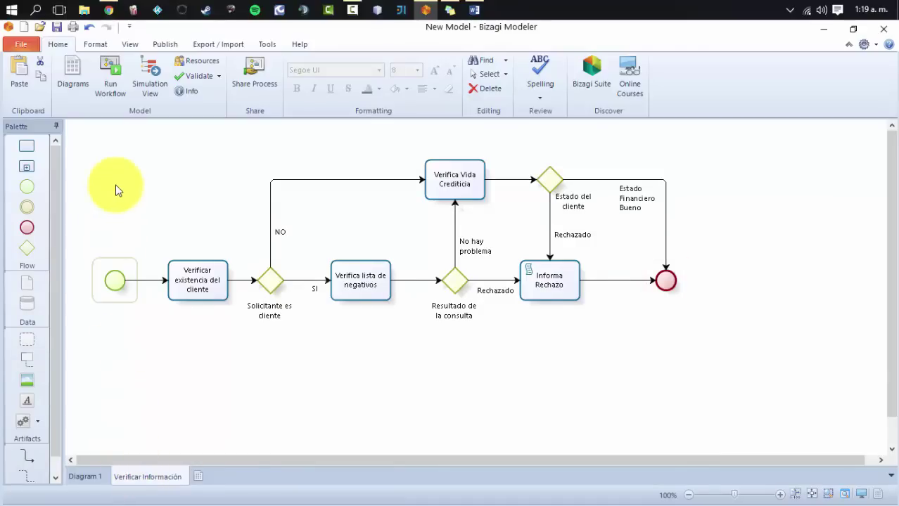
pyautogui.click(86, 481)
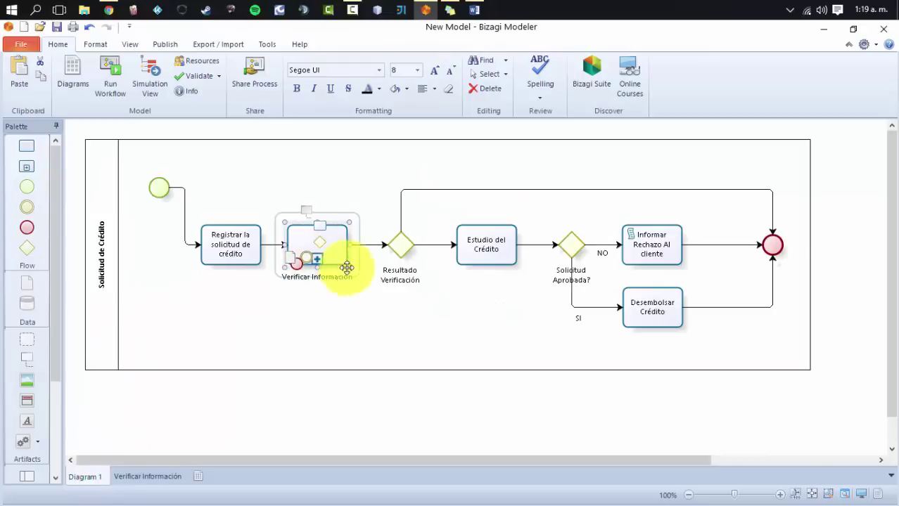
pyautogui.click(320, 321)
pyautogui.click(330, 248)
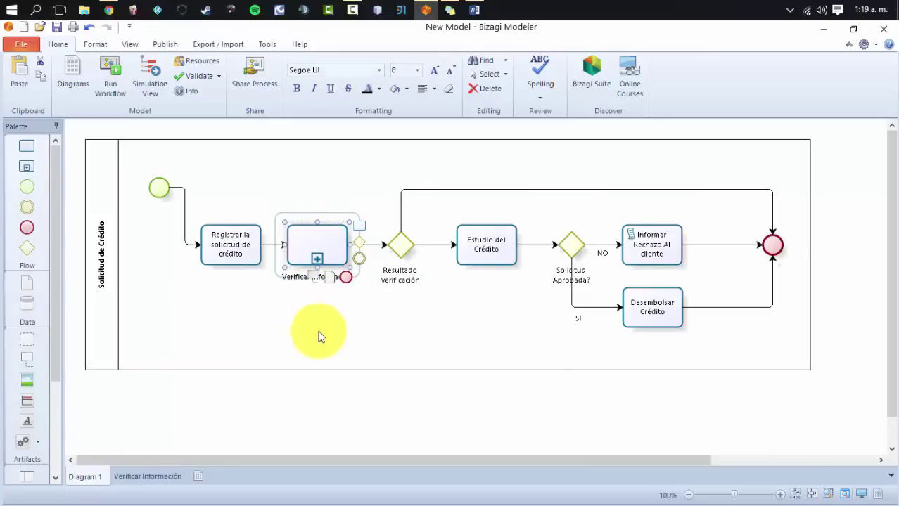
pyautogui.rightClick(322, 243)
pyautogui.click(359, 349)
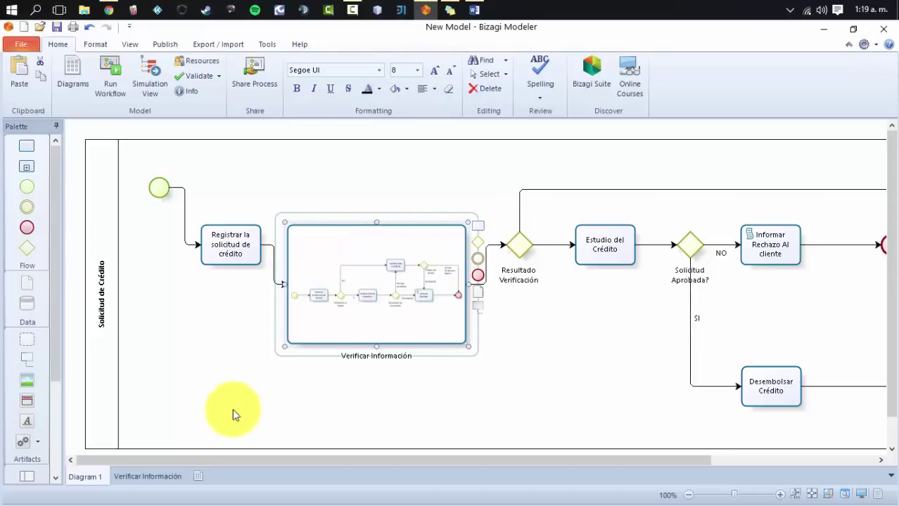
# Collapse the "Verificar Información" subprocess in Diagram 1.
pyautogui.click(150, 476)
pyautogui.click(82, 476)
pyautogui.click(306, 295)
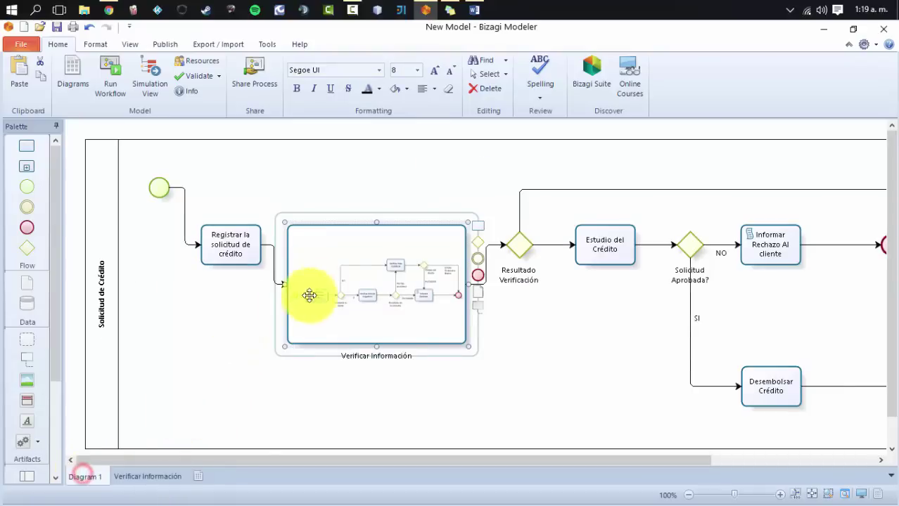
pyautogui.rightClick(352, 266)
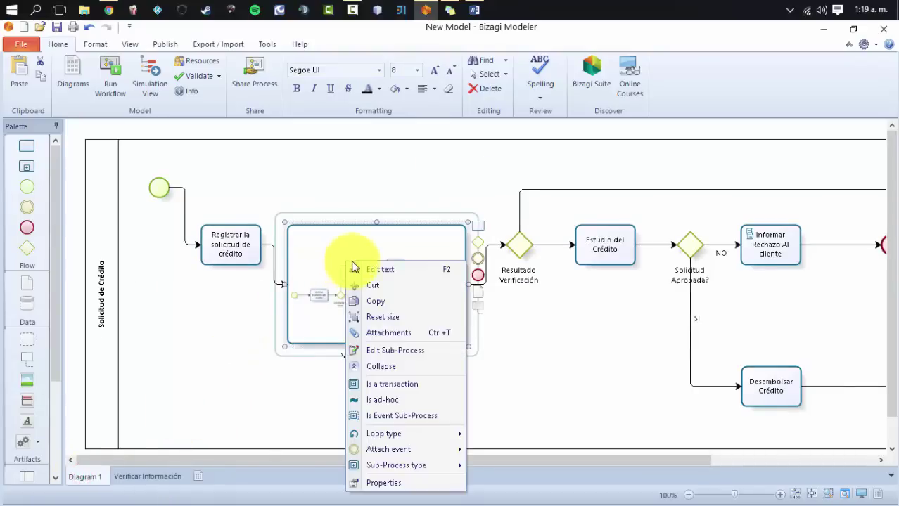
pyautogui.click(380, 366)
pyautogui.click(292, 323)
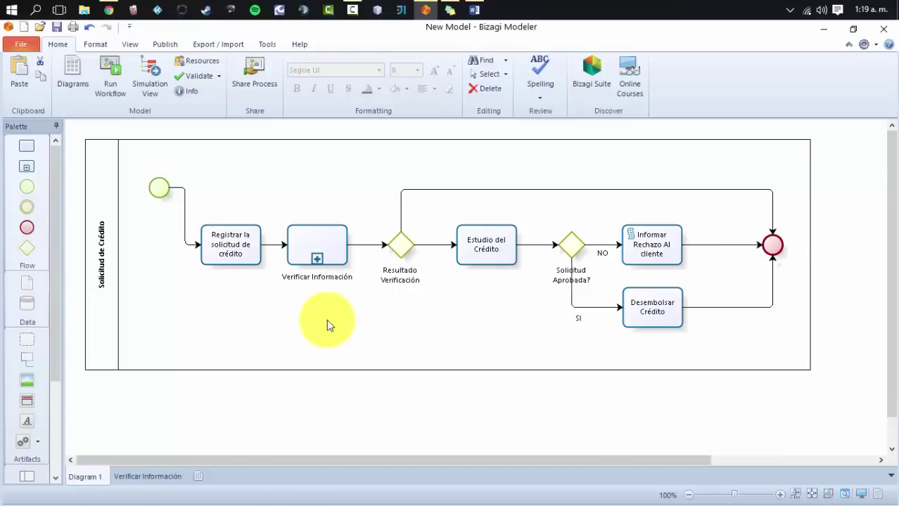
# Transform the "Desembolsar Crédito" task into a subprocess and open it for editing.
pyautogui.click(661, 306)
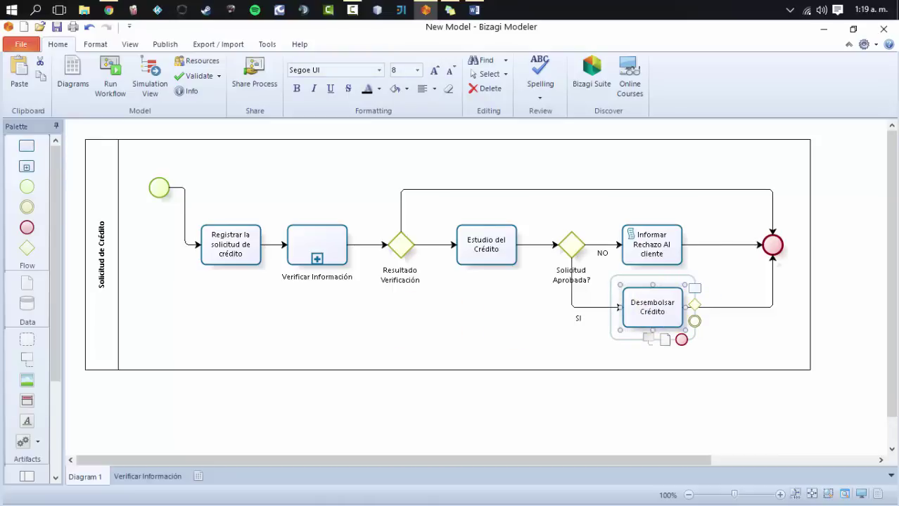
pyautogui.rightClick(639, 302)
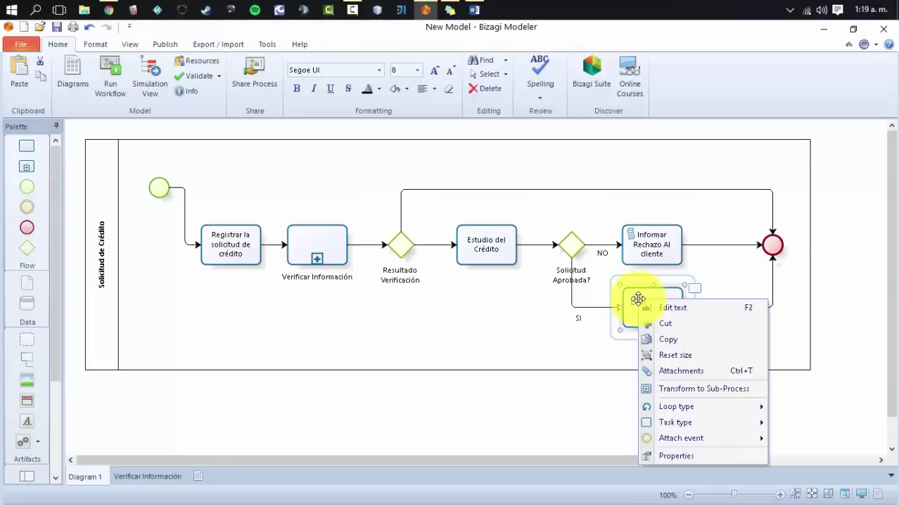
pyautogui.click(693, 388)
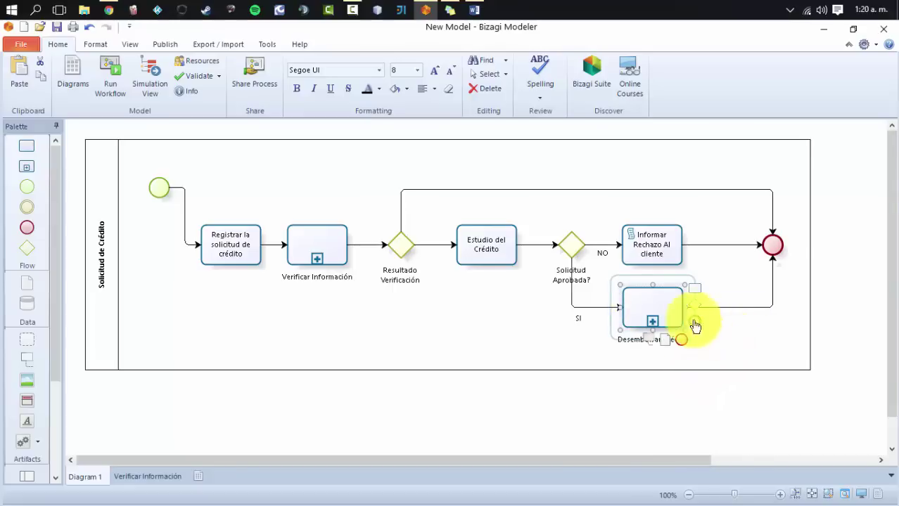
pyautogui.rightClick(657, 300)
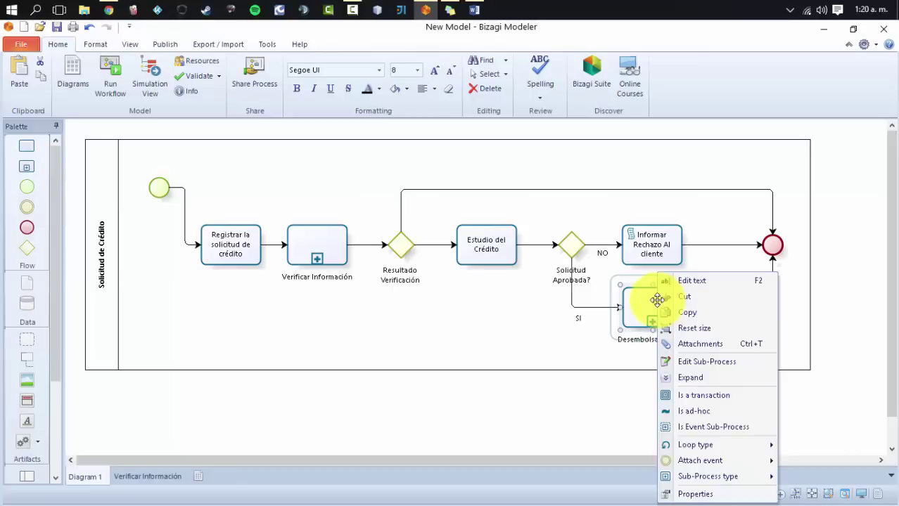
pyautogui.click(686, 361)
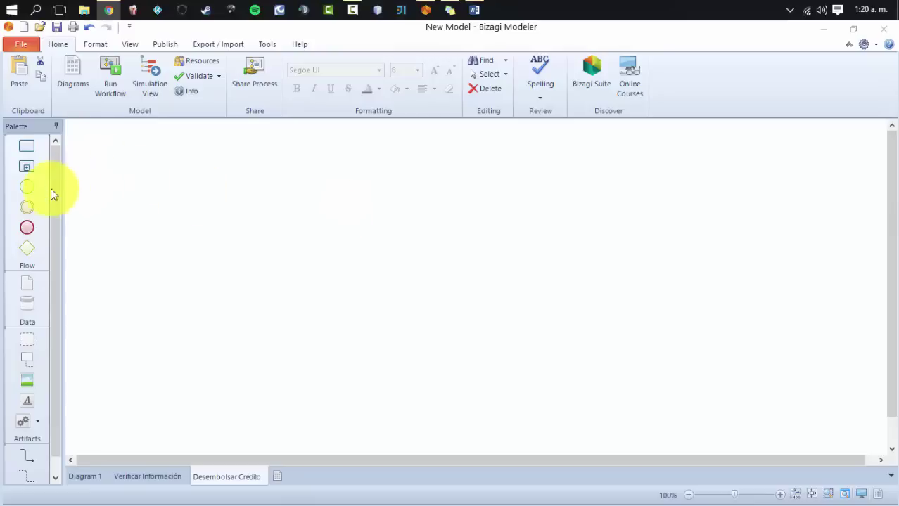
# Place a start event in the empty "Desembolsar Crédito" diagram and connect it to a new task named "Verificar documentación".
pyautogui.moveTo(27, 188); pyautogui.dragTo(140, 228)
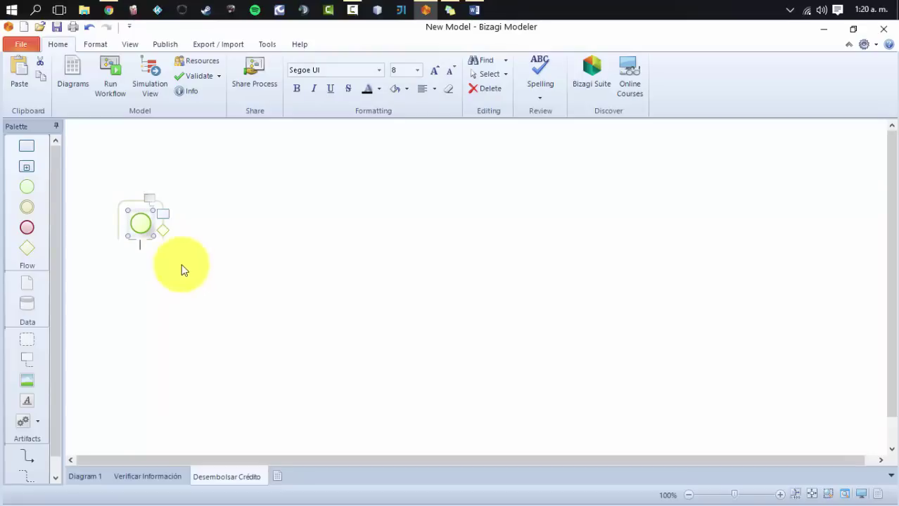
pyautogui.moveTo(161, 214); pyautogui.dragTo(227, 229)
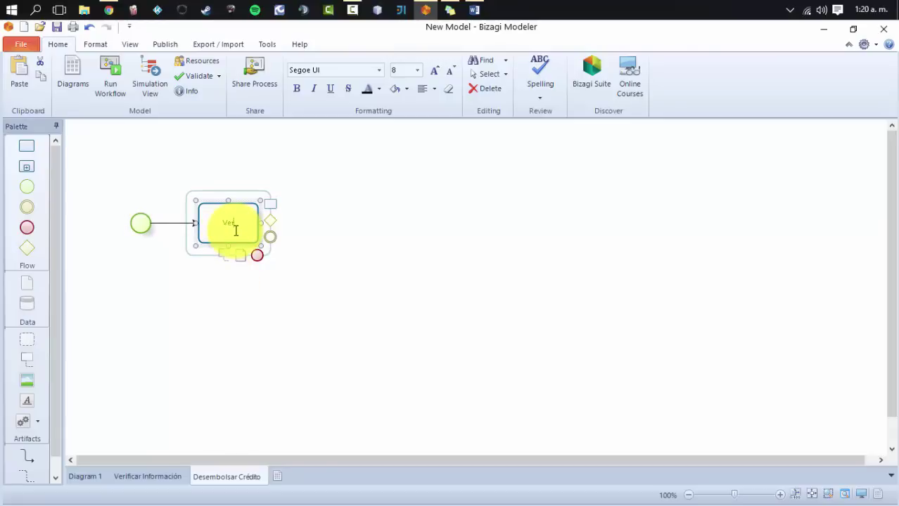
pyautogui.write('Verificar documentación')
pyautogui.click(323, 218)
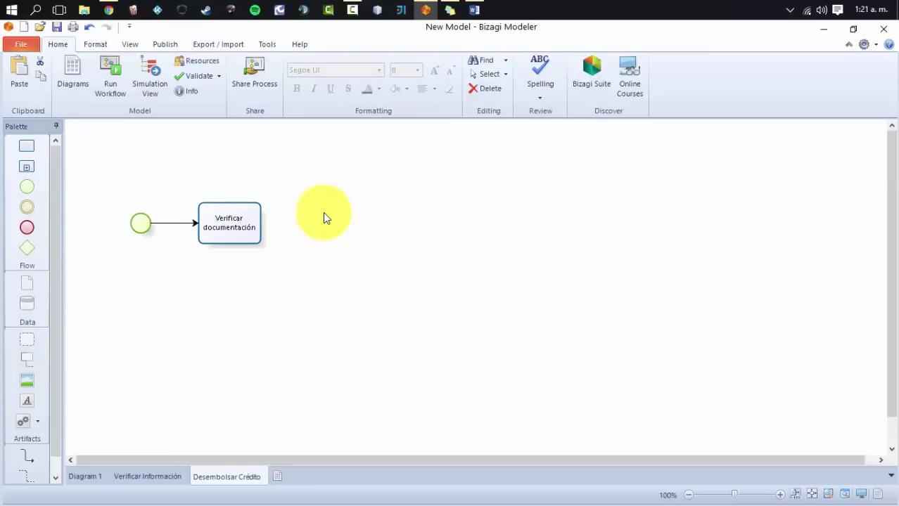
# Connect "Verificar documentación" to a new task on its right named "Completa Info desembolso".
pyautogui.click(241, 214)
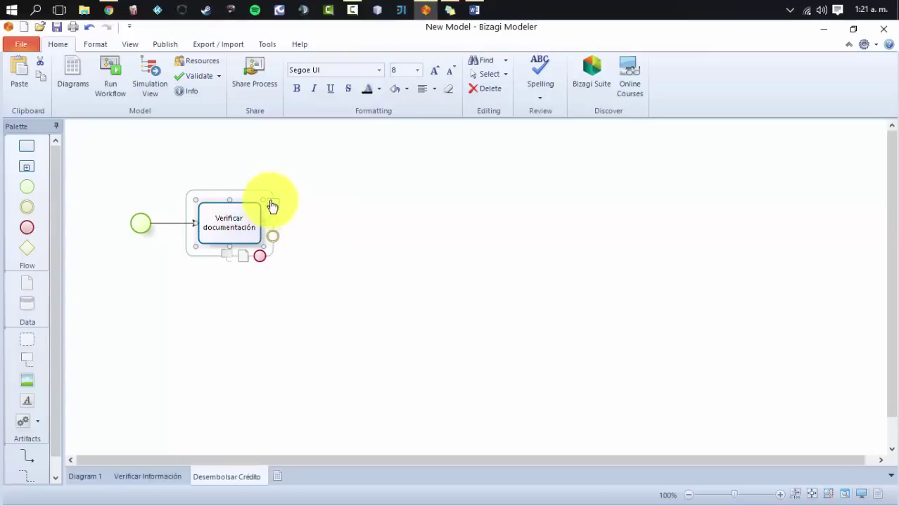
pyautogui.moveTo(272, 206); pyautogui.dragTo(345, 232)
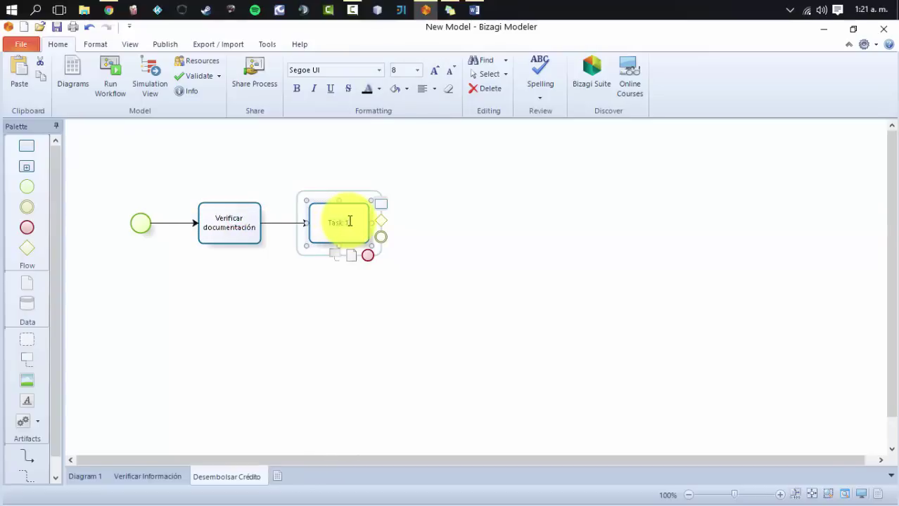
pyautogui.write('Completa Info desembolso')
pyautogui.click(365, 309)
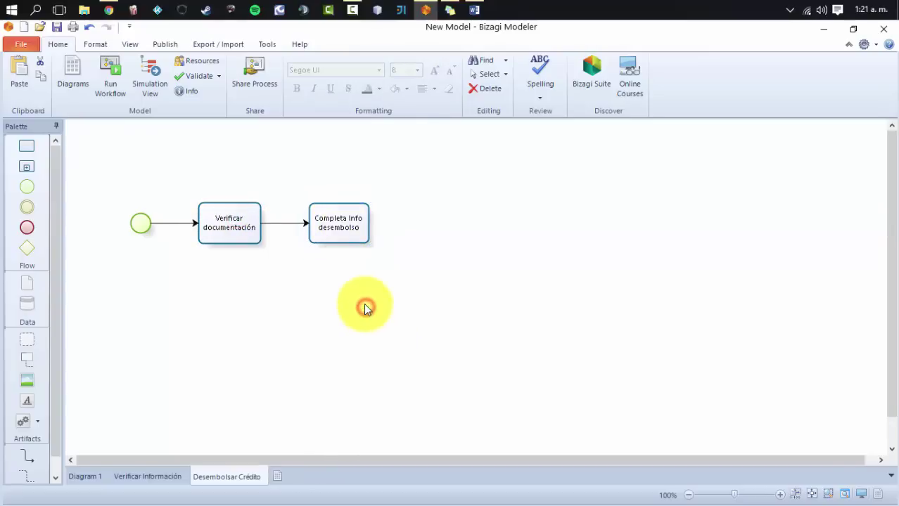
# Connect "Completa Info desembolso" to a new unnamed gateway placed on its right.
pyautogui.click(356, 231)
pyautogui.moveTo(405, 225); pyautogui.dragTo(430, 222)
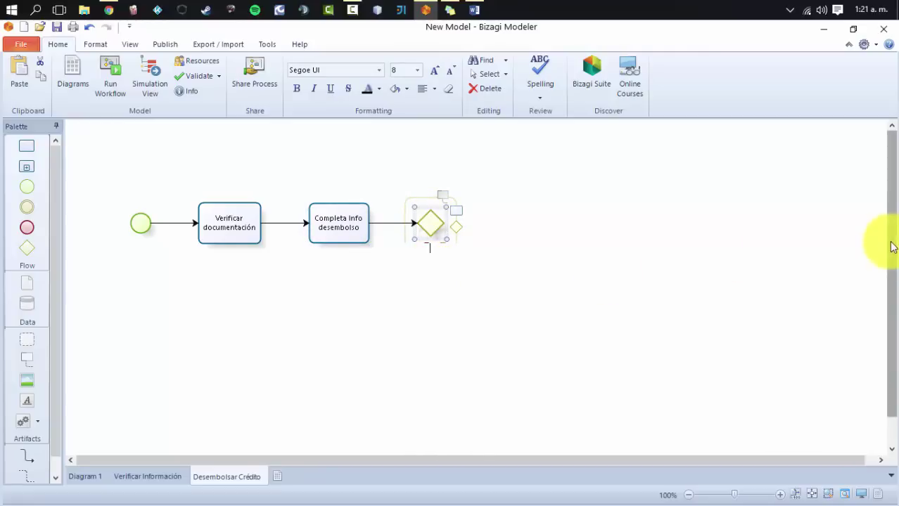
pyautogui.click(548, 235)
# Add a "Desembolso Cuenta" task above and right of the gateway, with its connecting flow leaving from the gateway's upper corner.
pyautogui.click(427, 222)
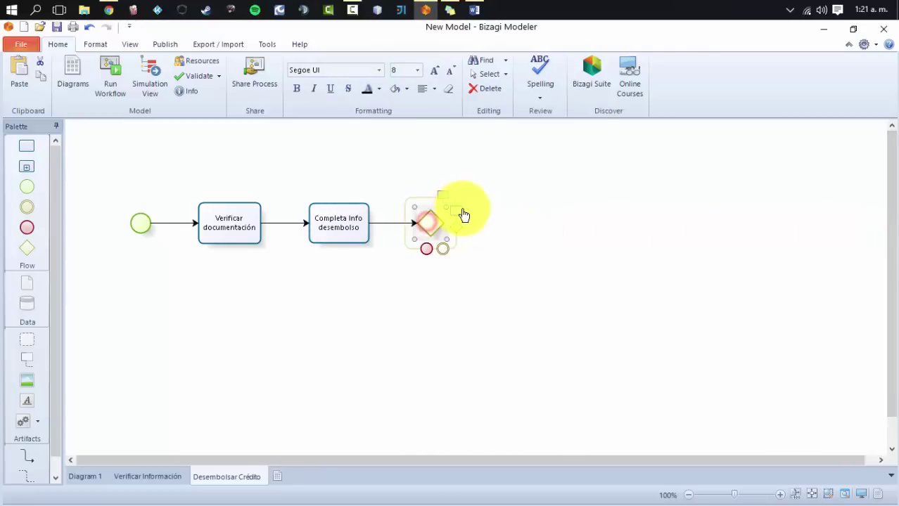
pyautogui.moveTo(455, 213); pyautogui.dragTo(515, 156)
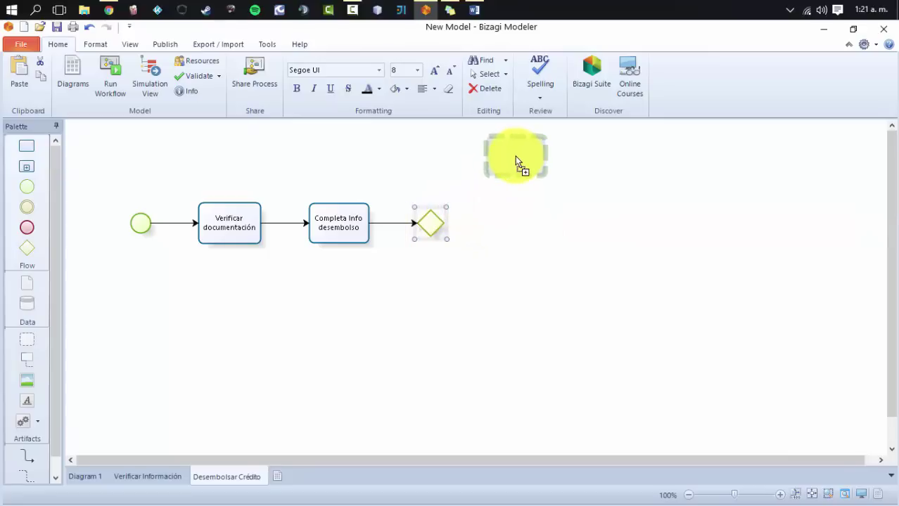
pyautogui.write('Desembolso')
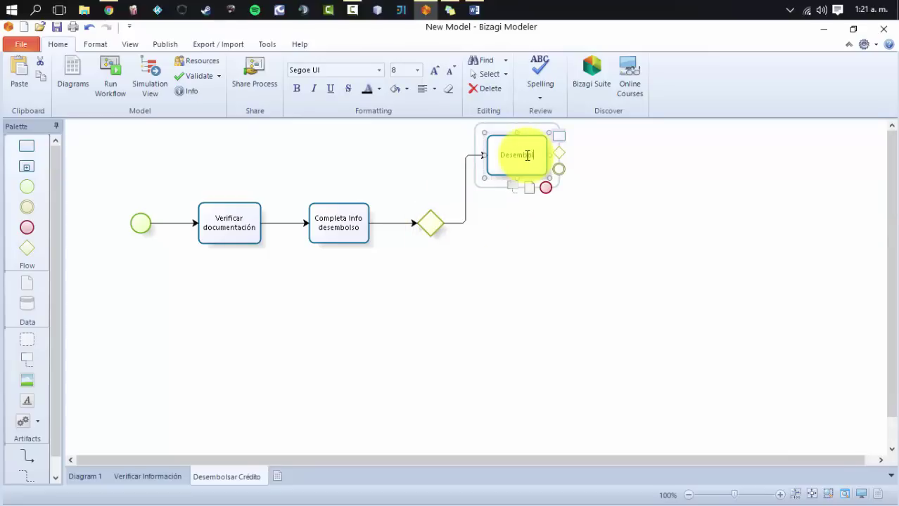
pyautogui.write(' Cuenta')
pyautogui.click(457, 222)
pyautogui.moveTo(448, 226); pyautogui.dragTo(432, 210)
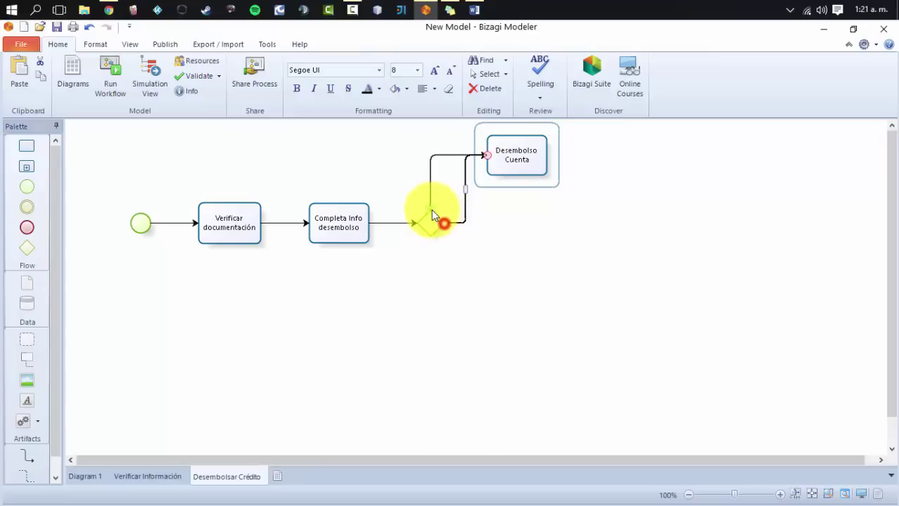
pyautogui.click(511, 236)
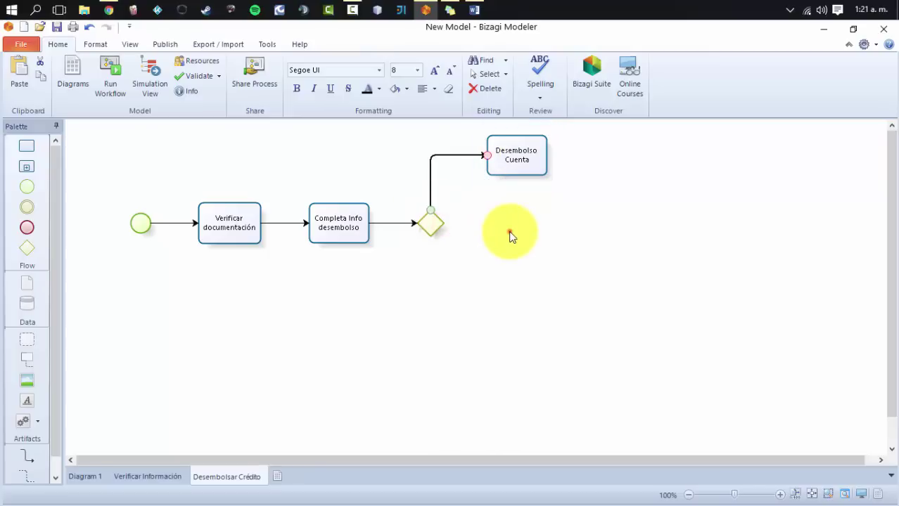
# Connect the gateway to a new task named "Cheque" placed directly to its right, below "Desembolso Cuenta".
pyautogui.click(432, 220)
pyautogui.moveTo(457, 212); pyautogui.dragTo(515, 216)
pyautogui.write('Cheque')
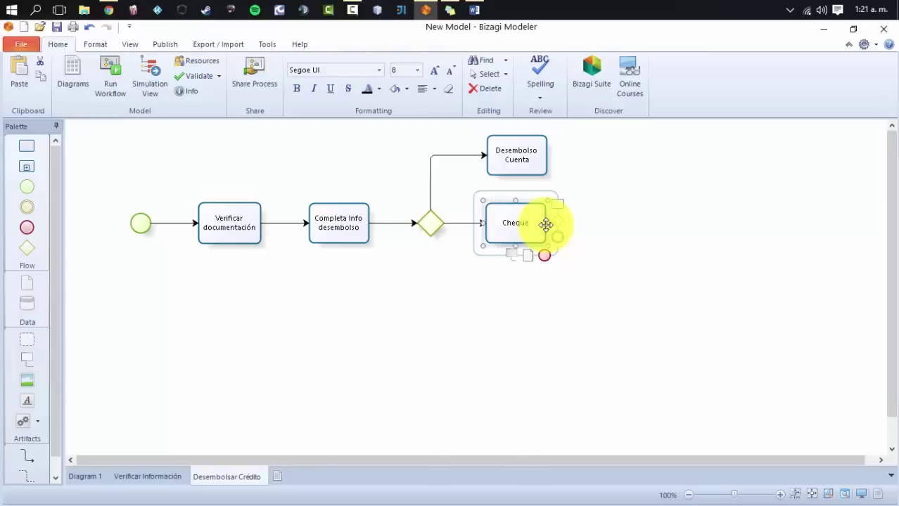
pyautogui.click(491, 294)
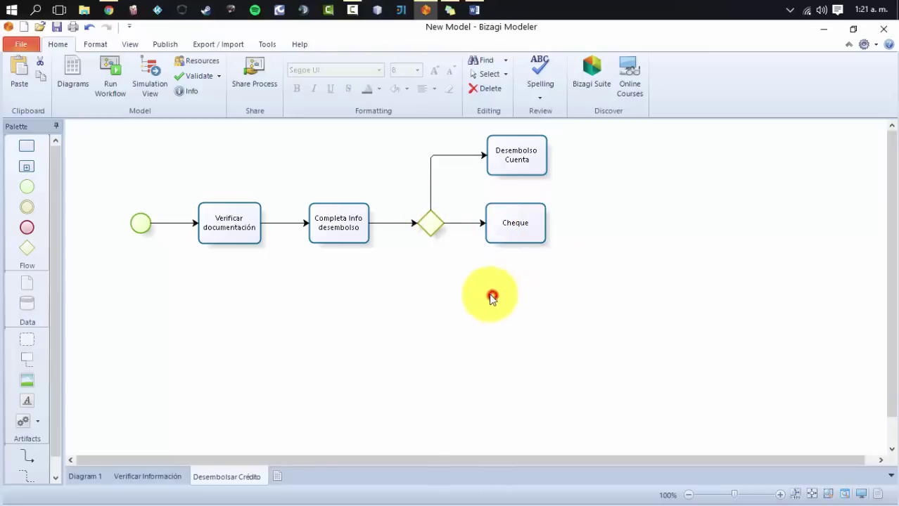
# Connect the gateway to a third new task below "Cheque" named "Con abono a otro crédito".
pyautogui.click(430, 221)
pyautogui.moveTo(457, 212); pyautogui.dragTo(514, 300)
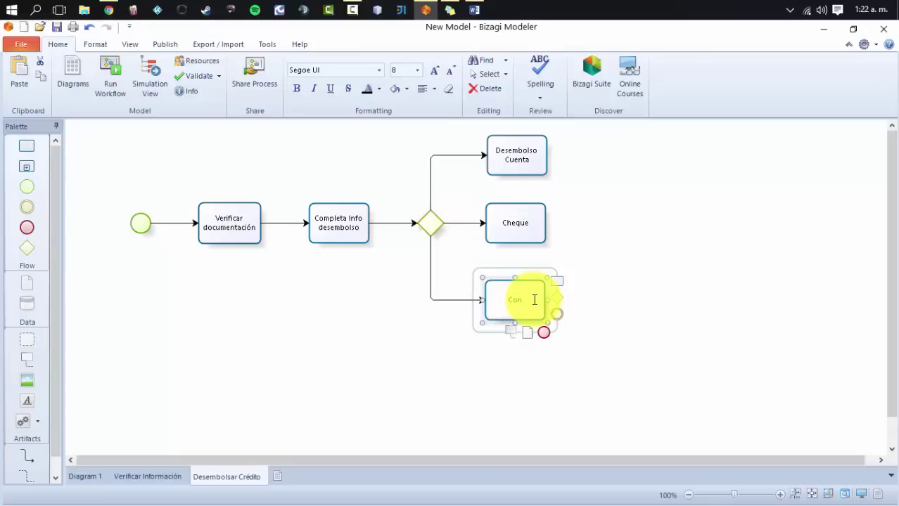
pyautogui.write('Con a')
pyautogui.write('Abo')
pyautogui.press('BackSpace')
pyautogui.press('BackSpace')
pyautogui.write('bono a otro crédito')
pyautogui.click(603, 240)
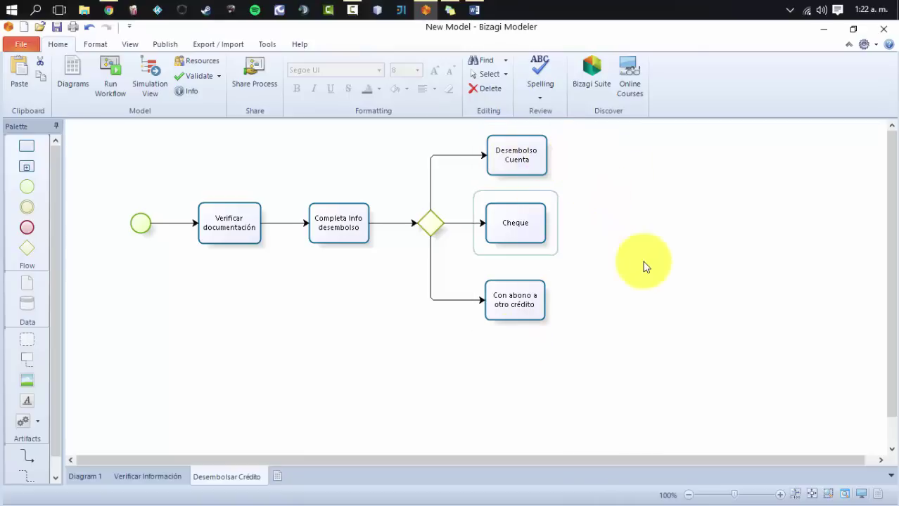
# Add a merging gateway right of "Cheque" and connect "Desembolso Cuenta", "Cheque" and "Con abono a otro crédito" to it.
pyautogui.click(516, 146)
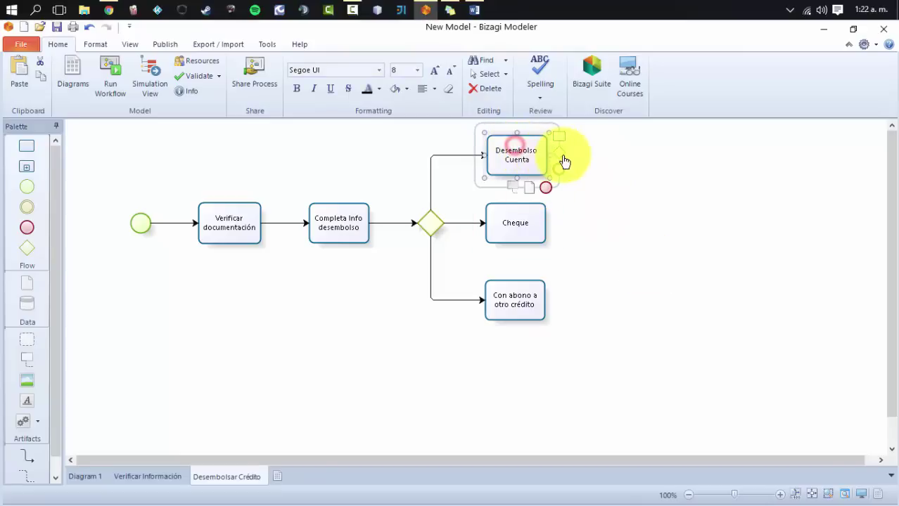
pyautogui.moveTo(605, 181); pyautogui.dragTo(615, 225)
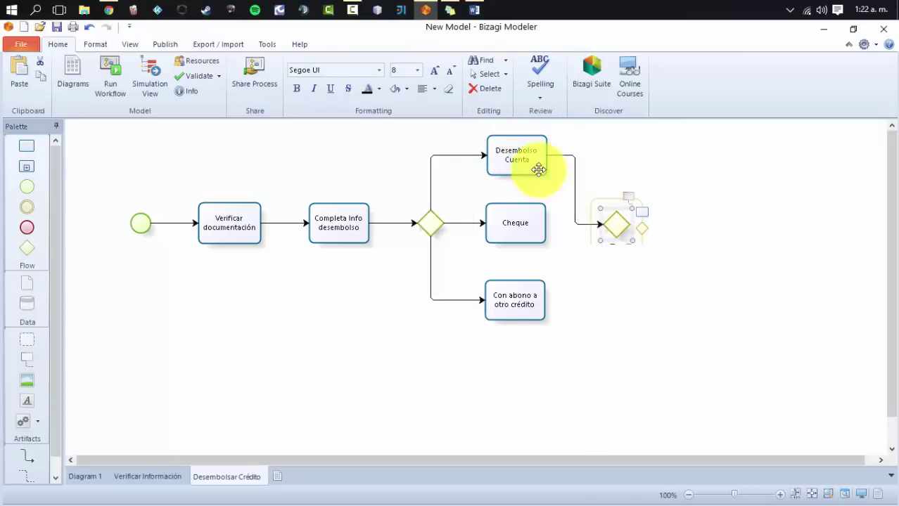
pyautogui.click(515, 234)
pyautogui.moveTo(560, 221); pyautogui.dragTo(615, 225)
pyautogui.click(529, 295)
pyautogui.moveTo(564, 304); pyautogui.dragTo(617, 211)
pyautogui.click(574, 256)
pyautogui.click(581, 222)
pyautogui.click(616, 230)
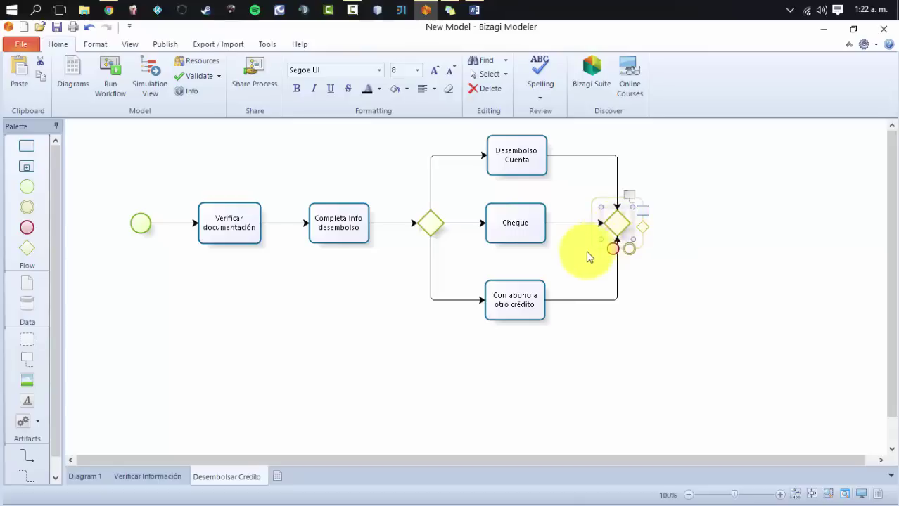
pyautogui.click(666, 296)
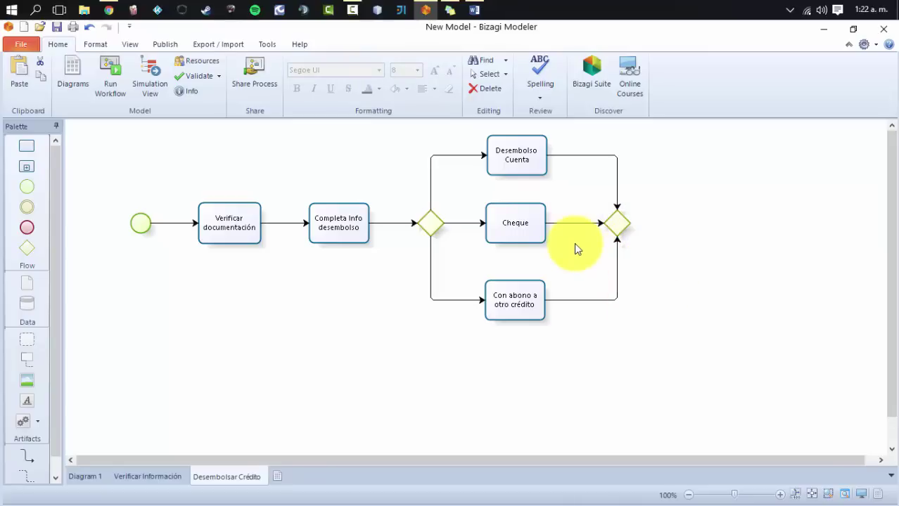
# Connect the merging gateway to a new task on its right named "informar cliente".
pyautogui.click(618, 223)
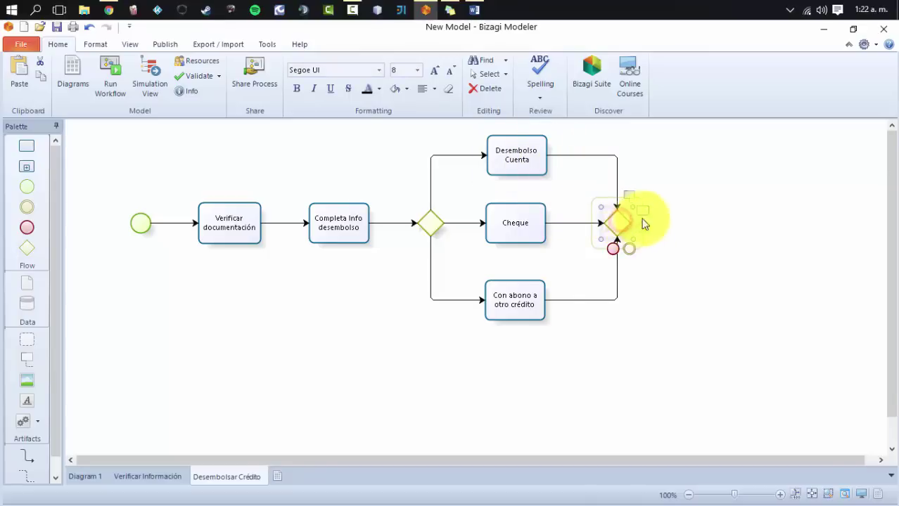
pyautogui.moveTo(646, 211); pyautogui.dragTo(692, 223)
pyautogui.click(655, 266)
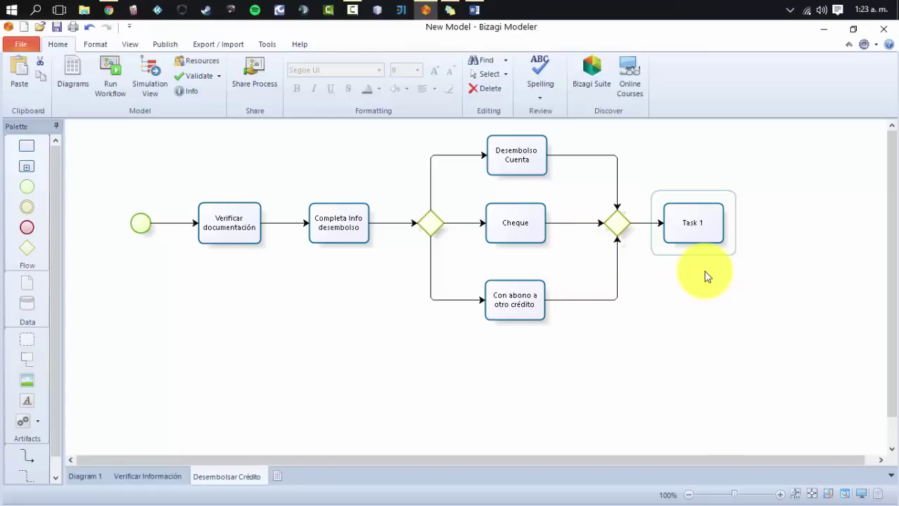
pyautogui.click(707, 222)
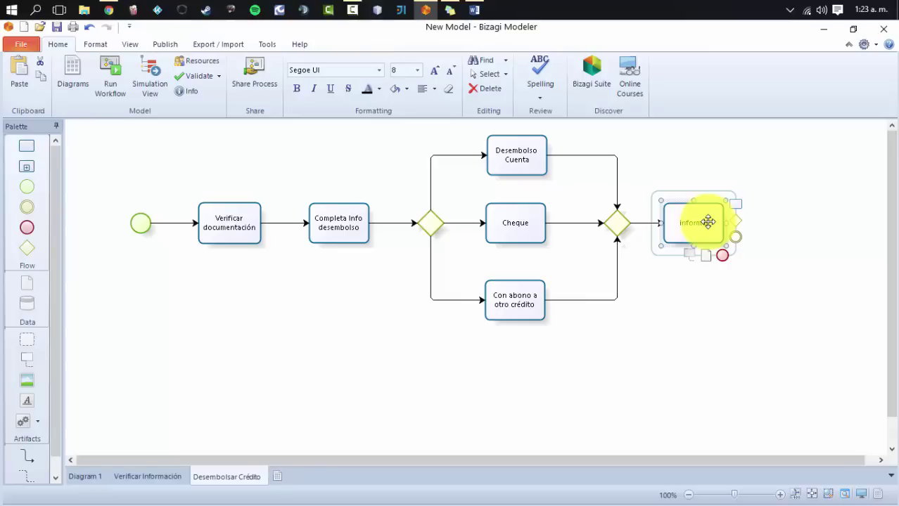
pyautogui.write('Información cliente')
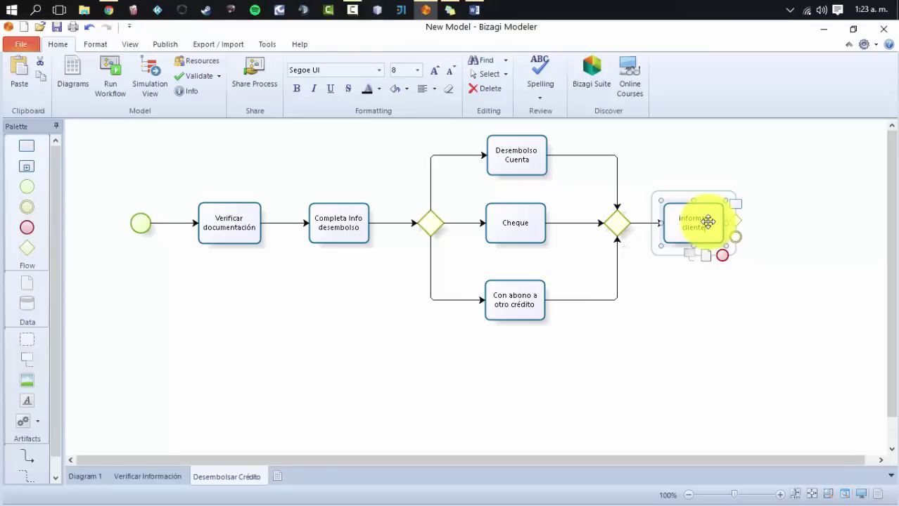
pyautogui.click(687, 284)
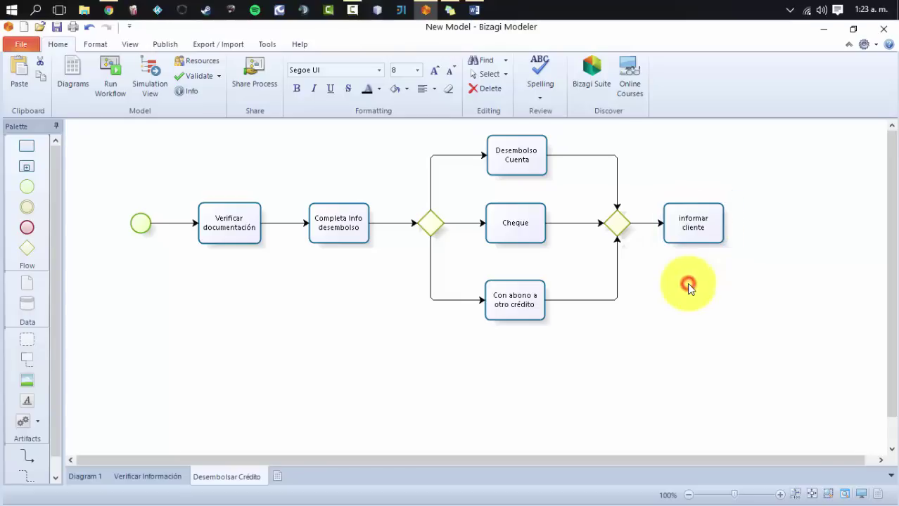
# Finish the subprocess flow with an end event connected to the right of "informar cliente".
pyautogui.click(694, 218)
pyautogui.moveTo(722, 256); pyautogui.dragTo(792, 225)
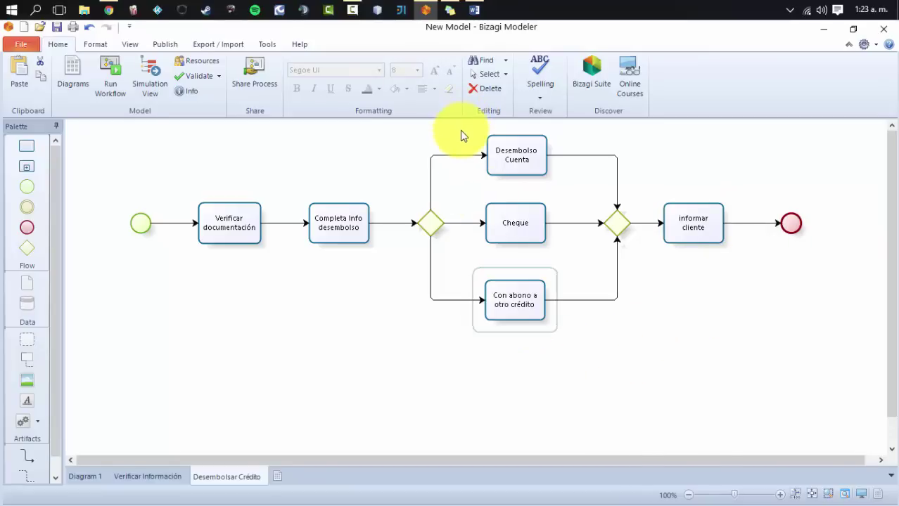
pyautogui.click(389, 137)
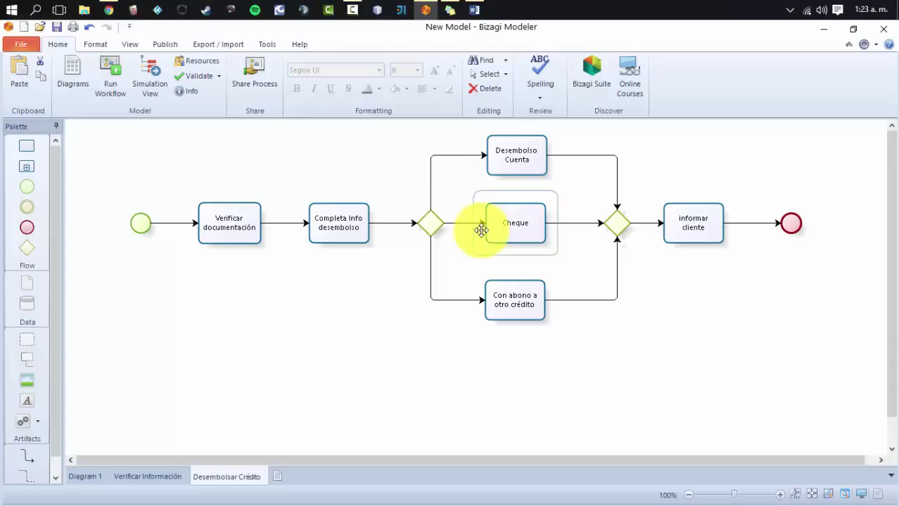
# Change both the splitting and the merging gateway to the Inclusive Gateway type.
pyautogui.rightClick(434, 224)
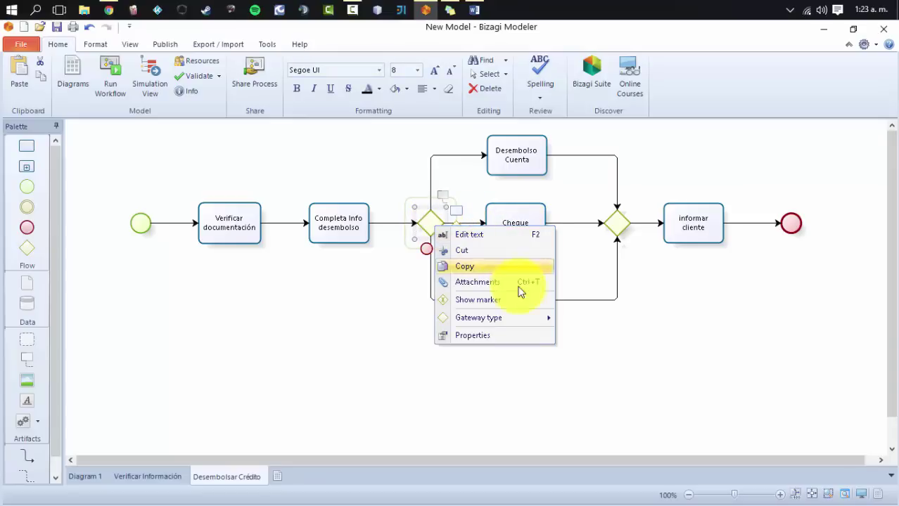
pyautogui.moveTo(504, 318)
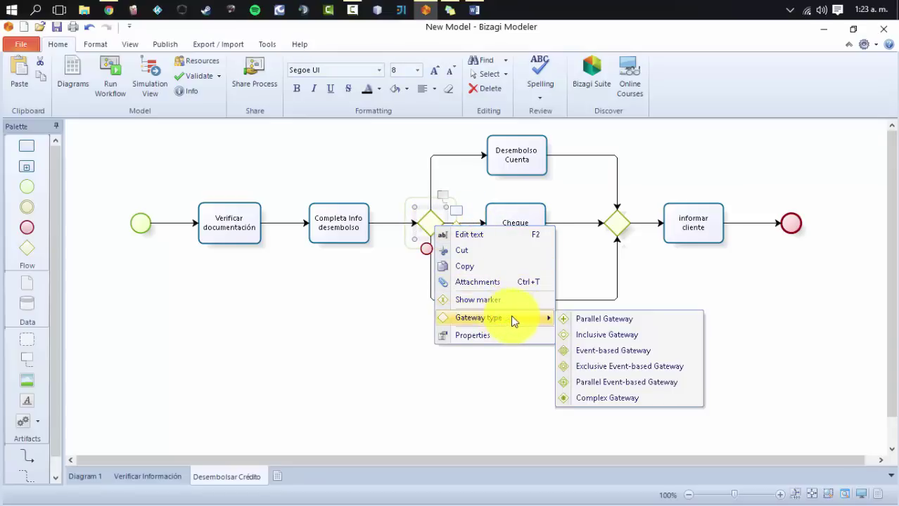
pyautogui.click(614, 343)
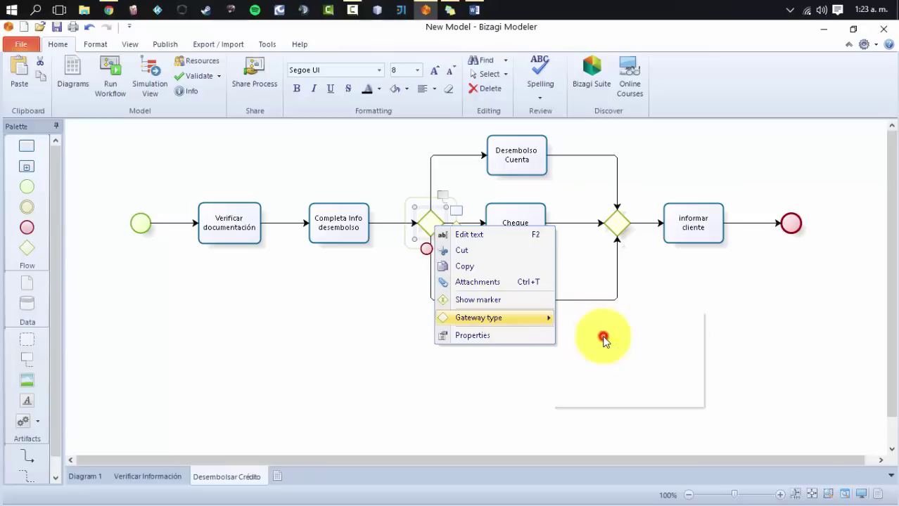
pyautogui.click(615, 222)
pyautogui.rightClick(616, 221)
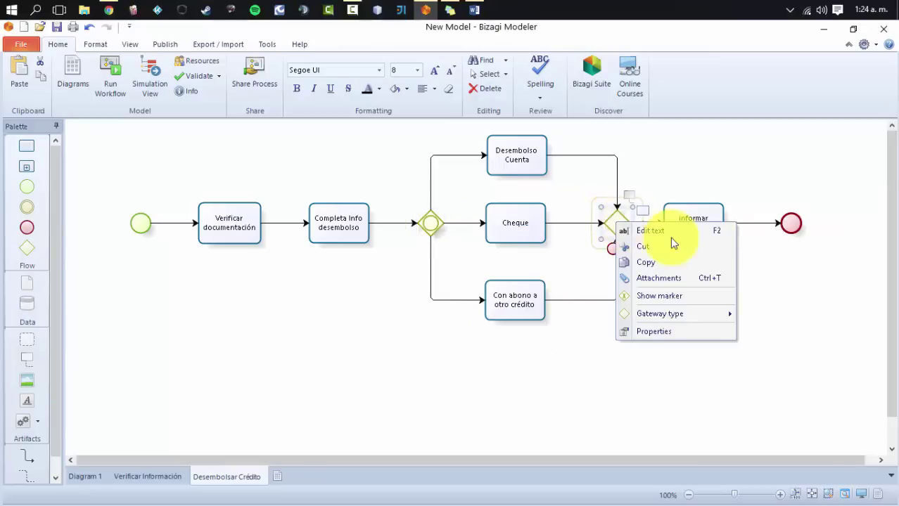
pyautogui.moveTo(667, 317)
pyautogui.click(763, 332)
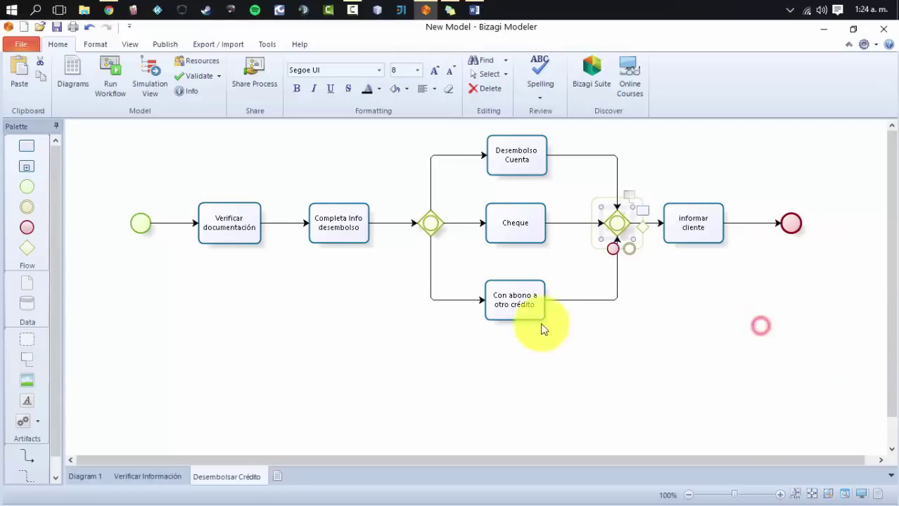
pyautogui.click(367, 293)
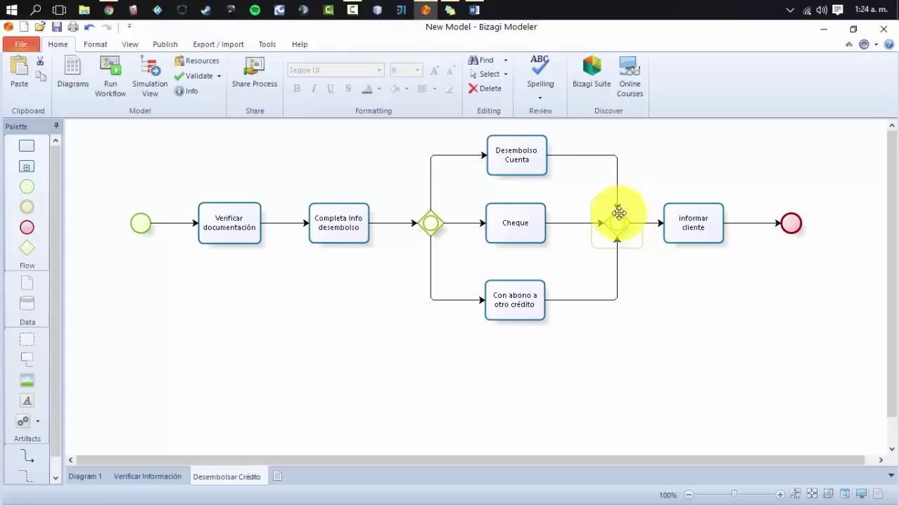
# Examine how the three disbursement branches run between the two inclusive gateways before "informar cliente".
pyautogui.click(527, 151)
pyautogui.click(512, 214)
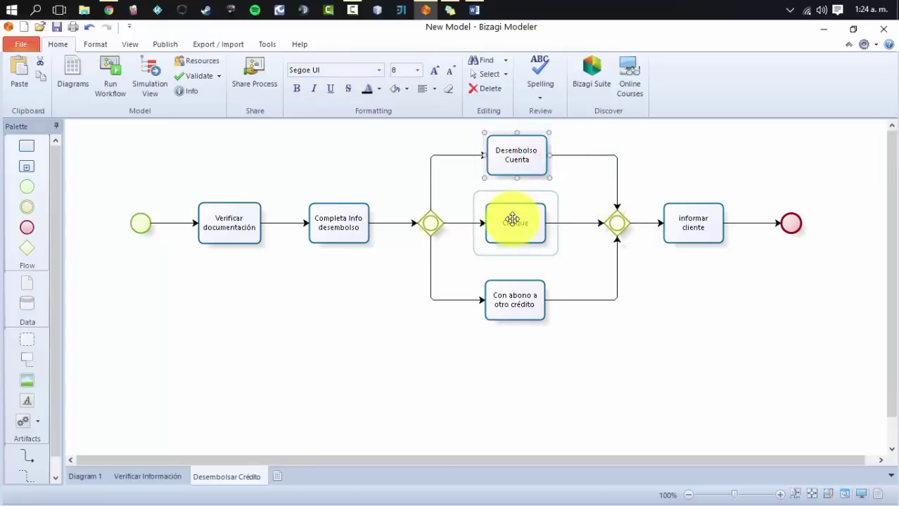
pyautogui.click(516, 156)
pyautogui.click(510, 214)
pyautogui.click(511, 152)
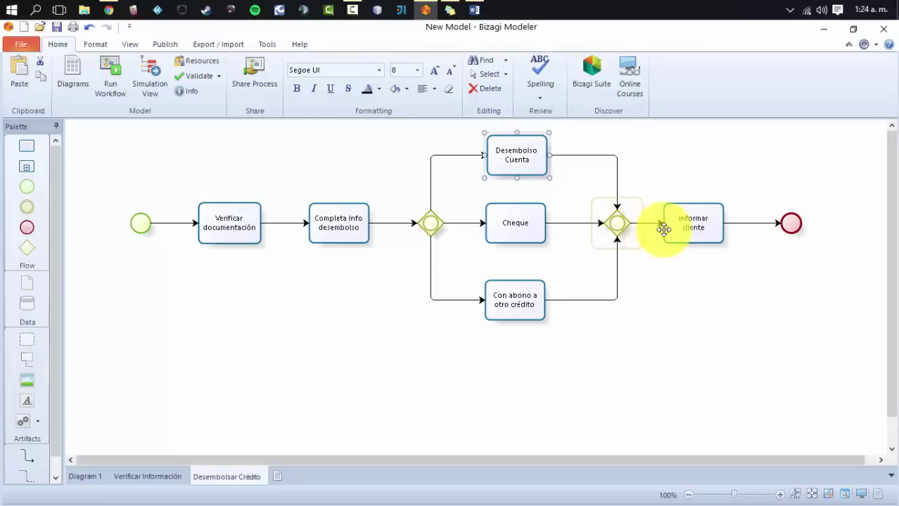
pyautogui.click(518, 222)
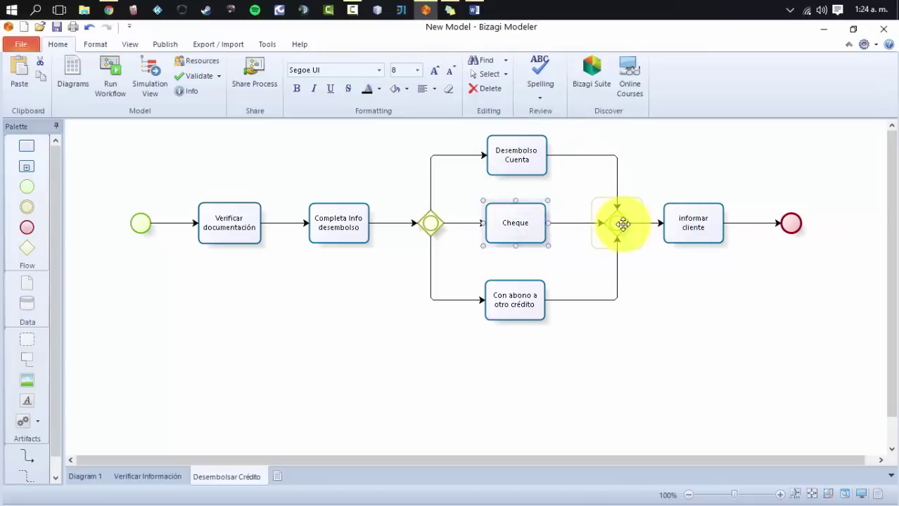
pyautogui.click(566, 237)
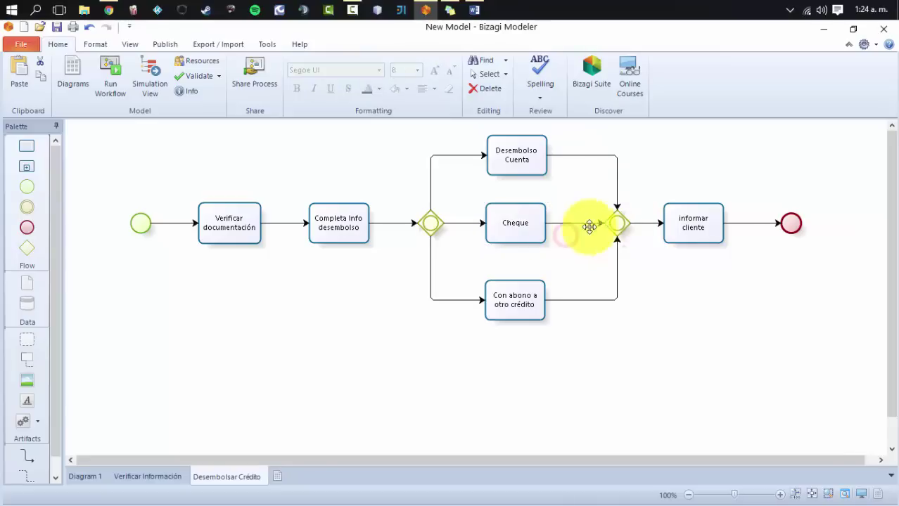
pyautogui.click(619, 224)
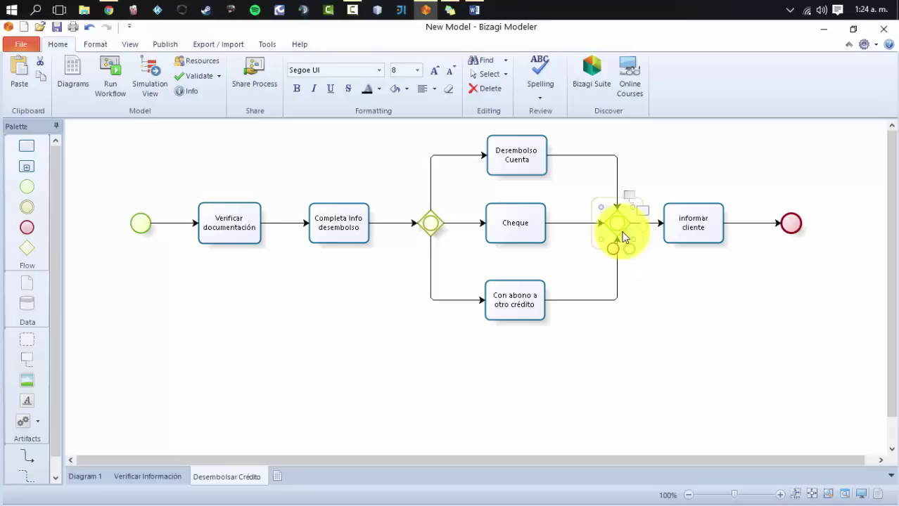
pyautogui.click(506, 228)
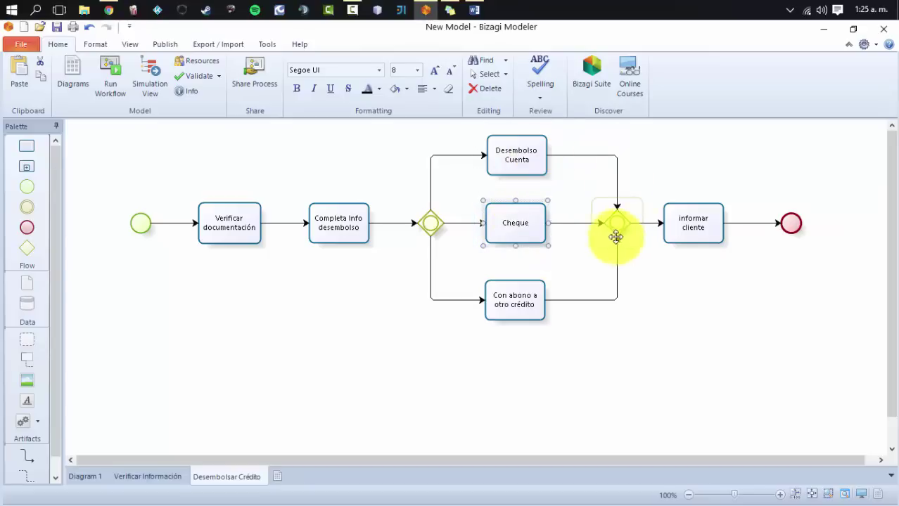
pyautogui.click(670, 302)
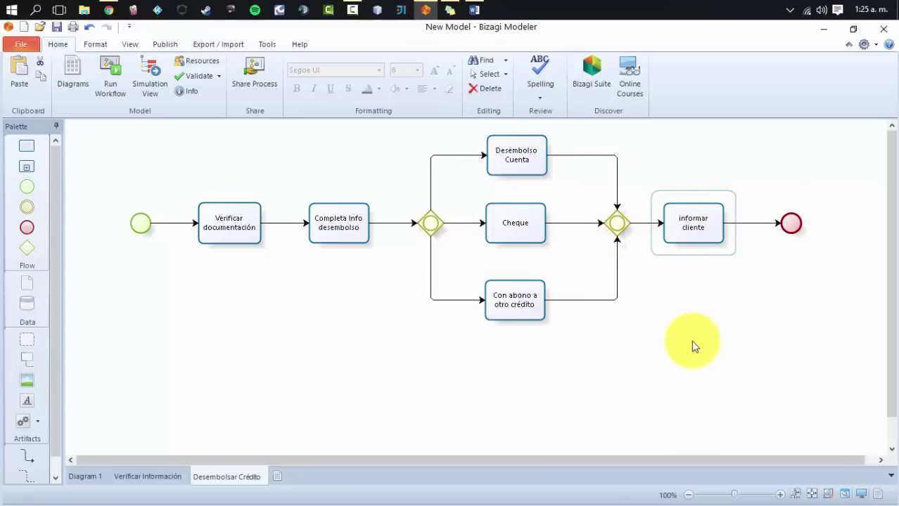
pyautogui.click(702, 292)
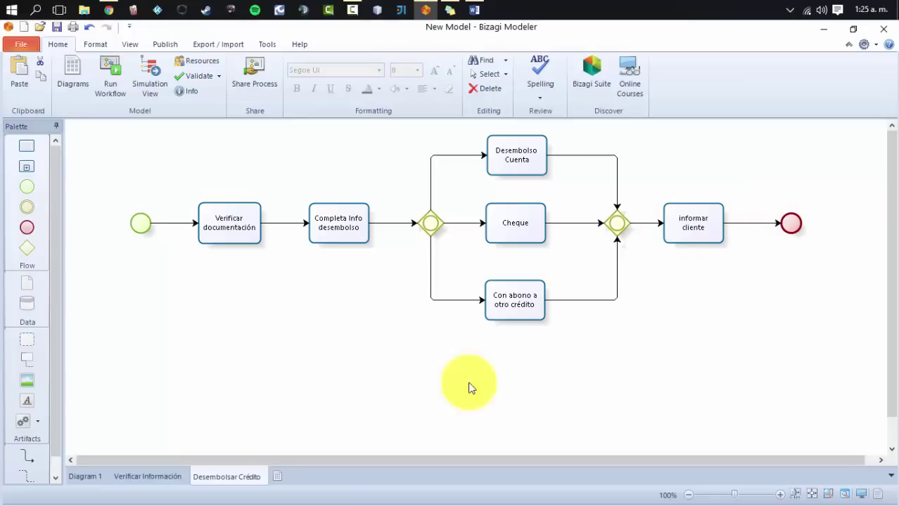
# Return to the main process diagram and reopen the Desembolsar Crédito subprocess from its shape.
pyautogui.click(101, 482)
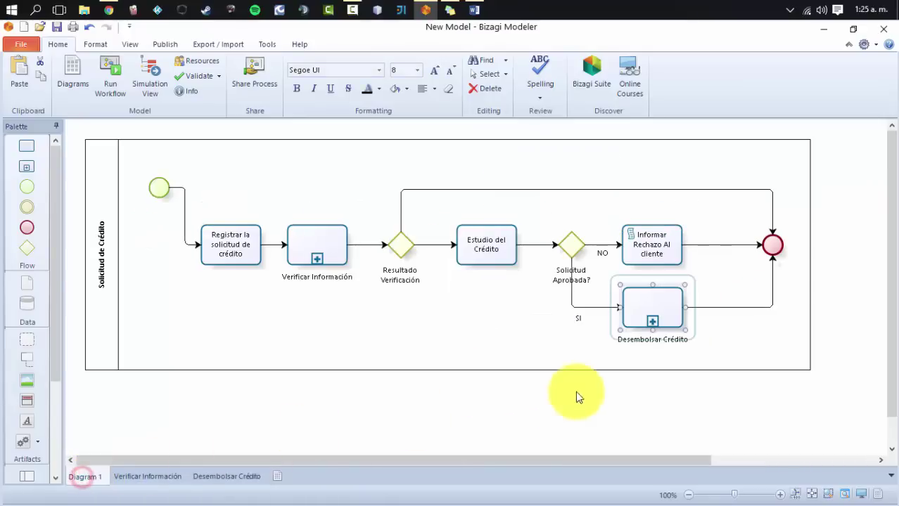
pyautogui.rightClick(648, 310)
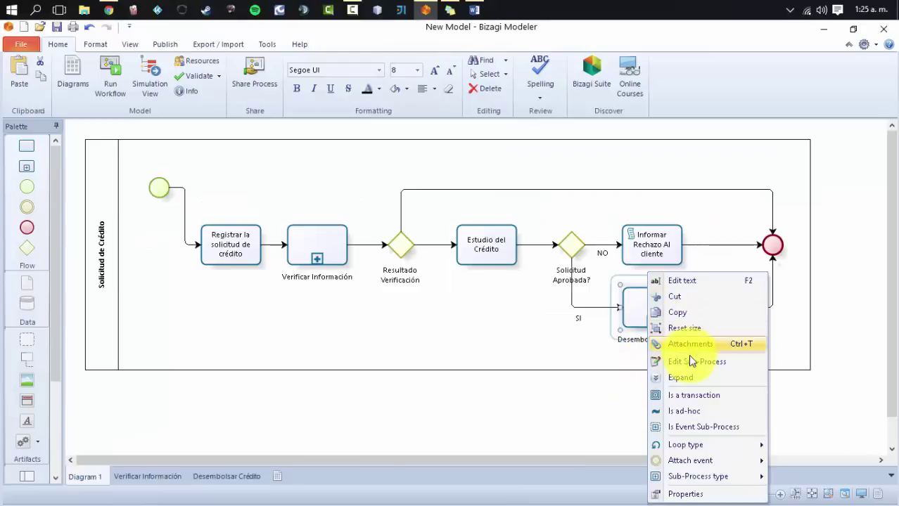
pyautogui.click(646, 363)
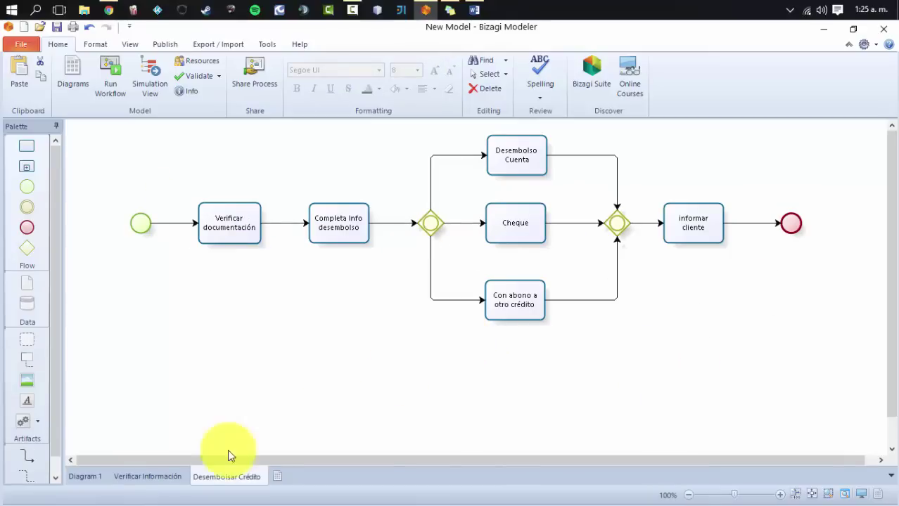
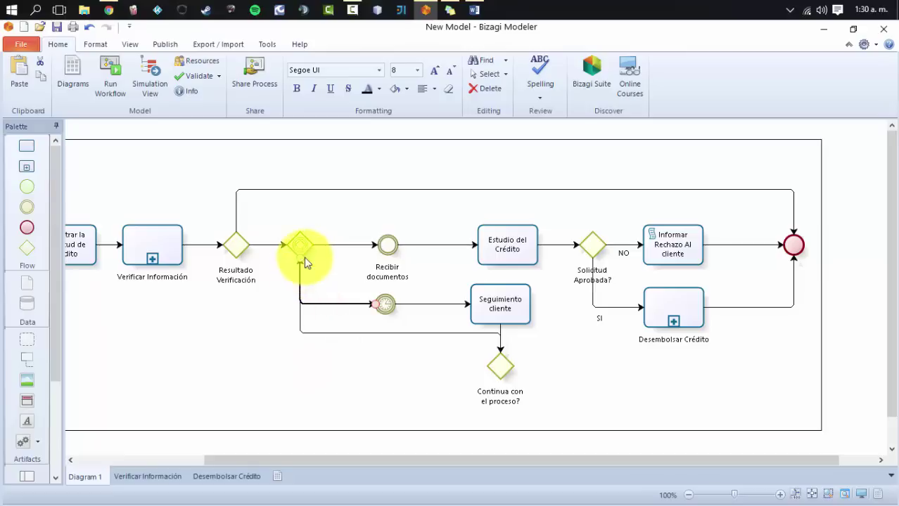
# Reroute the event gateway's outgoing flows, starting the timer branch at its right corner and the raised "Recibir documentos" branch at its top.
pyautogui.click(301, 257)
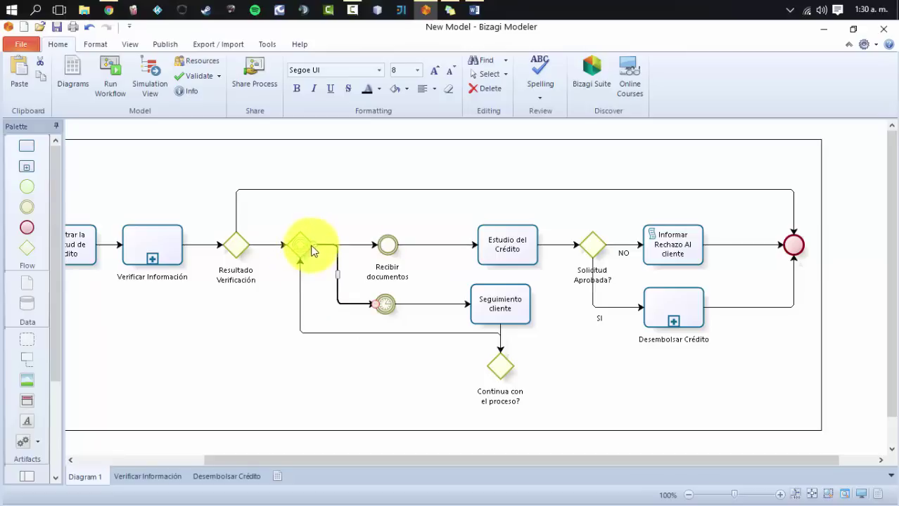
pyautogui.moveTo(311, 251); pyautogui.dragTo(301, 232)
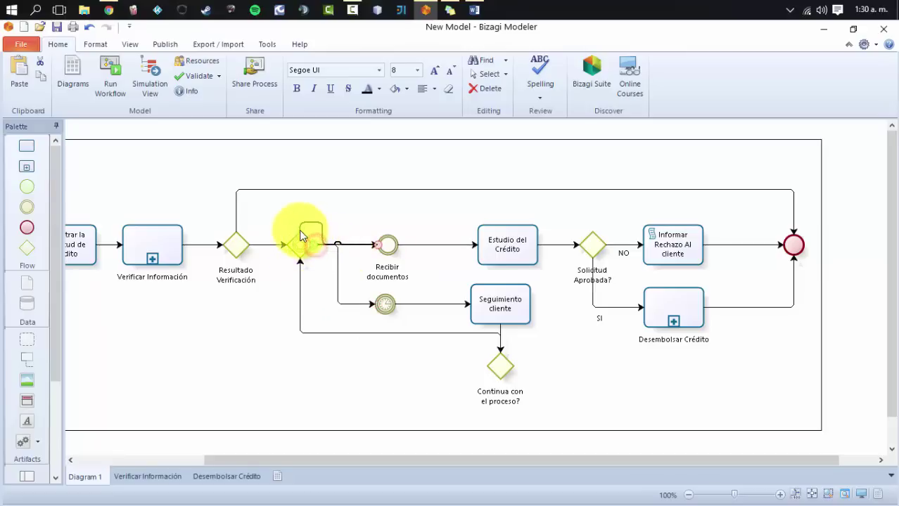
pyautogui.moveTo(387, 243)
pyautogui.mouseDown()
pyautogui.moveTo(389, 223)
pyautogui.moveTo(389, 233)
pyautogui.mouseUp()
pyautogui.click(437, 275)
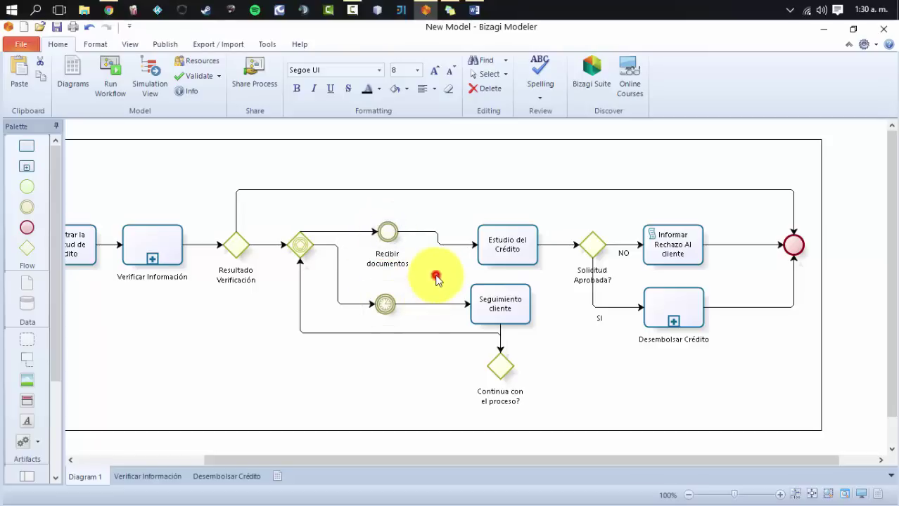
# Reroute the return flow to start at the left corner of "Continua con el proceso?" and lower its horizontal segment to that gateway's level.
pyautogui.click(483, 332)
pyautogui.moveTo(482, 371); pyautogui.dragTo(486, 366)
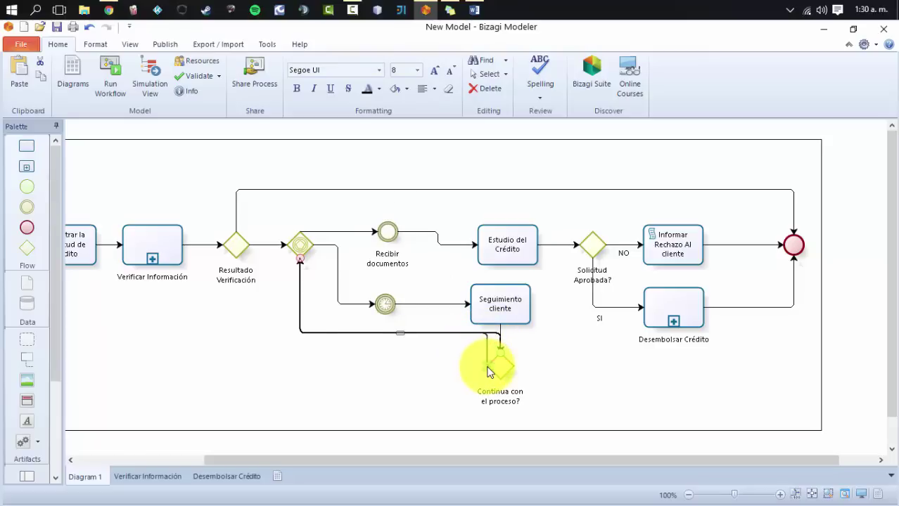
pyautogui.moveTo(395, 333); pyautogui.dragTo(391, 363)
pyautogui.click(395, 374)
pyautogui.click(381, 393)
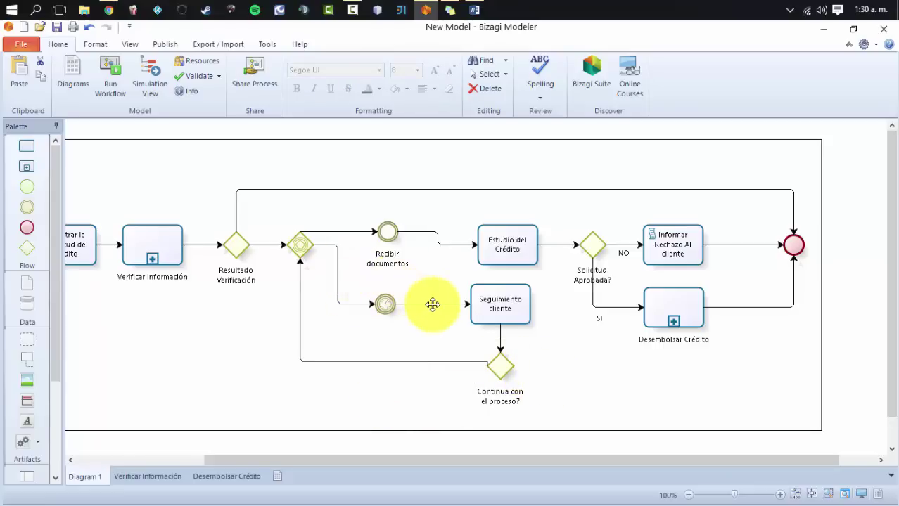
# Name the timer event "Pasaron X dias" and label the return flow to the event gateway "Continua".
pyautogui.click(387, 307)
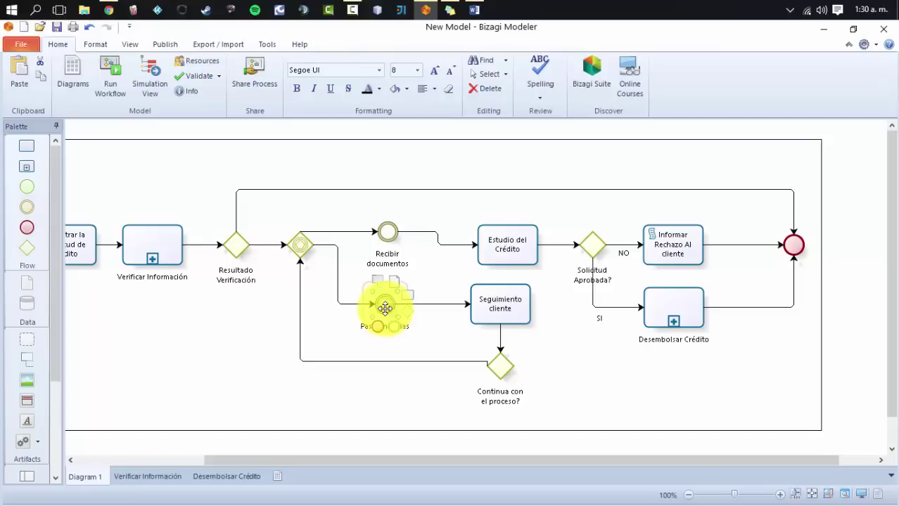
pyautogui.click(329, 335)
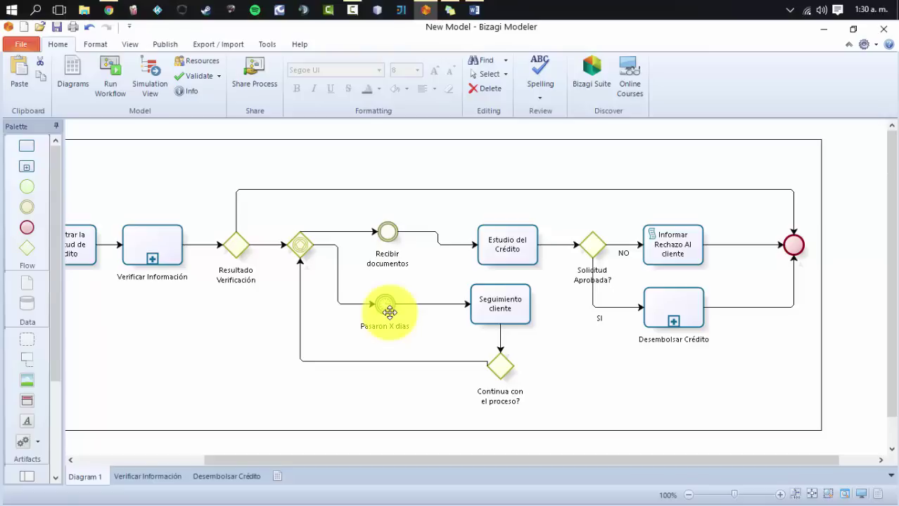
pyautogui.moveTo(390, 312); pyautogui.dragTo(389, 311)
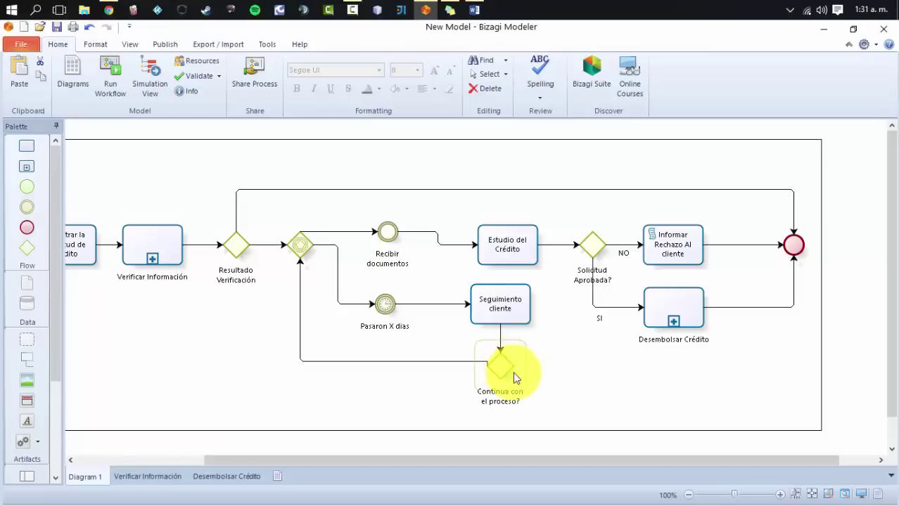
pyautogui.click(403, 362)
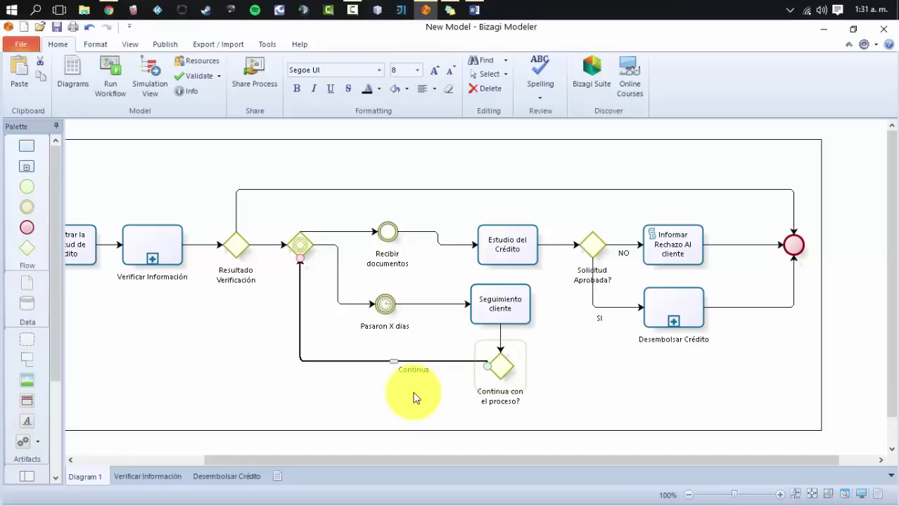
pyautogui.click(244, 338)
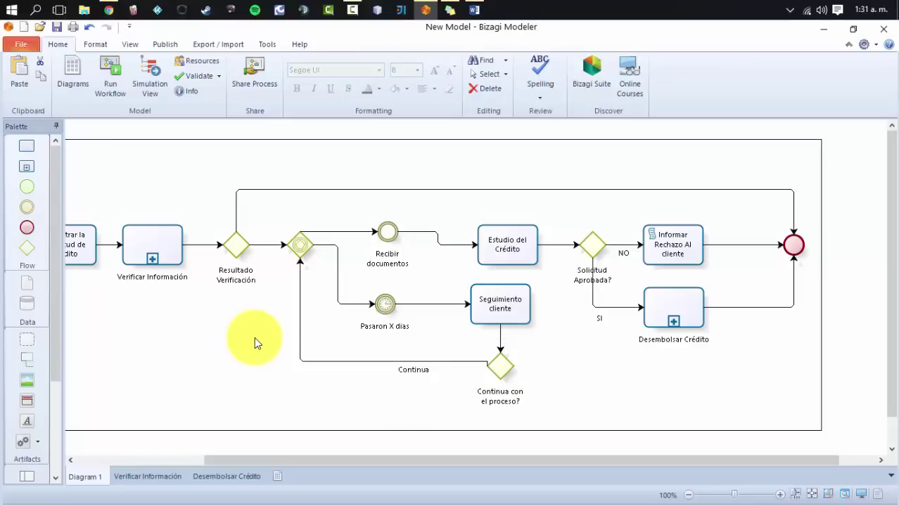
# Examine how the flow from "Resultado Verificación" passes through the event gateway to the document receipt and timer branches.
pyautogui.click(298, 247)
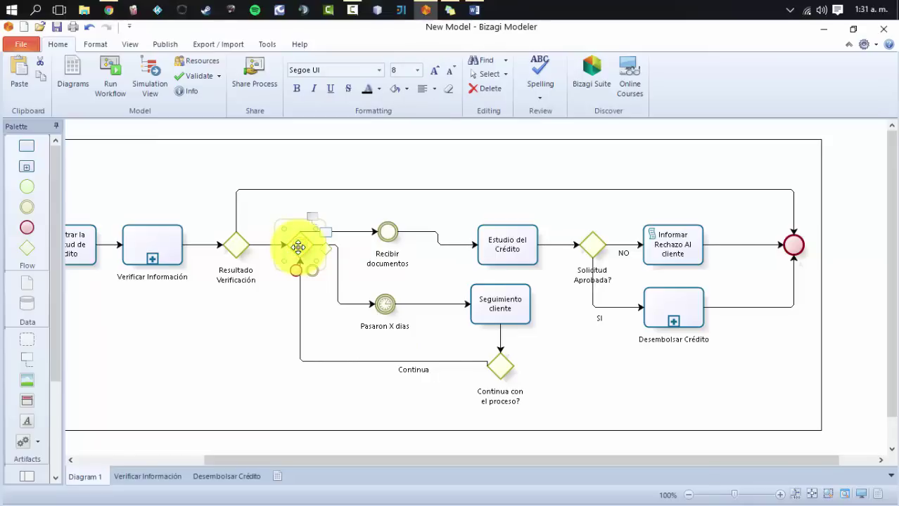
pyautogui.click(268, 244)
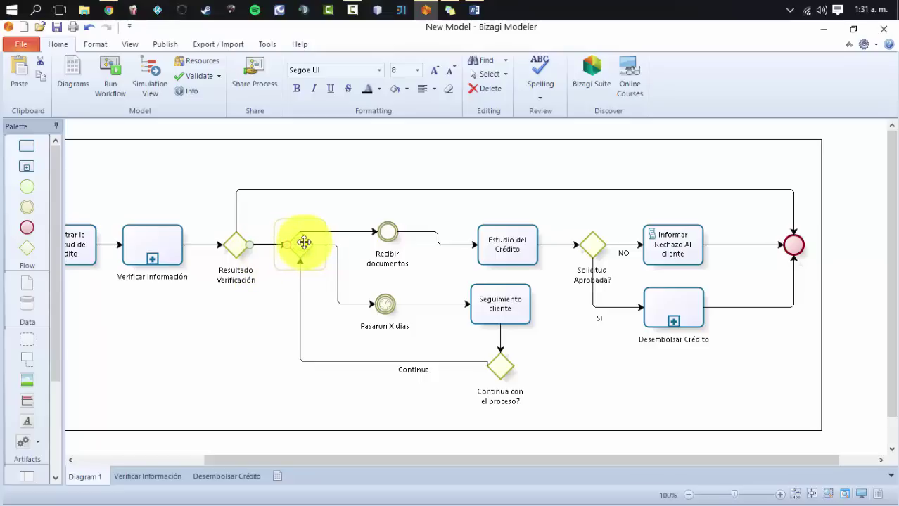
pyautogui.click(236, 251)
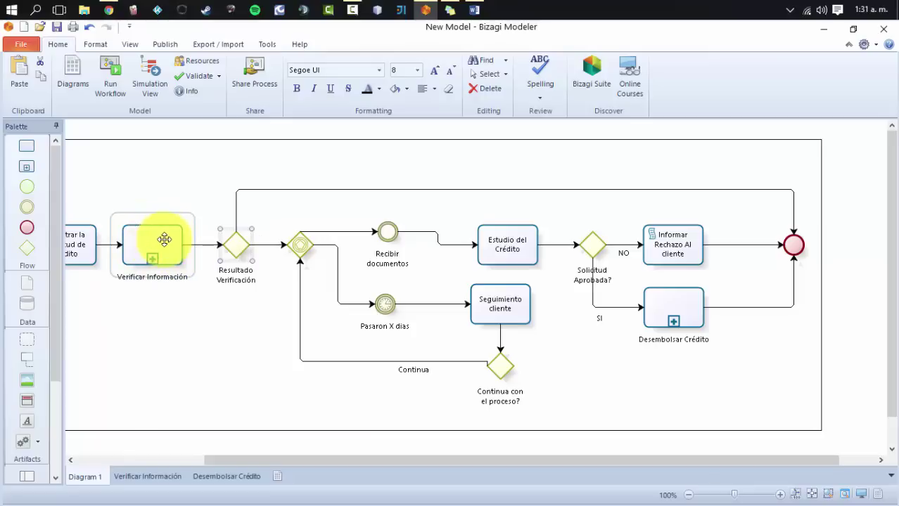
pyautogui.moveTo(230, 243)
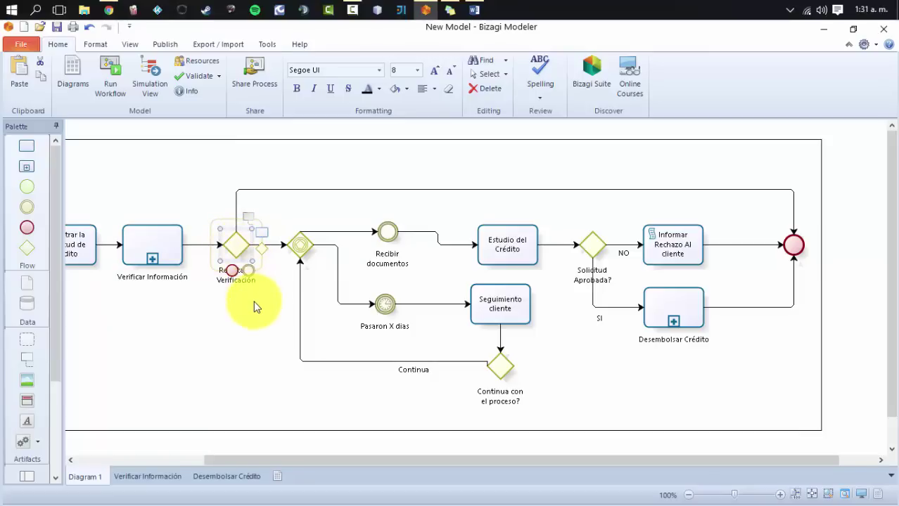
pyautogui.click(550, 361)
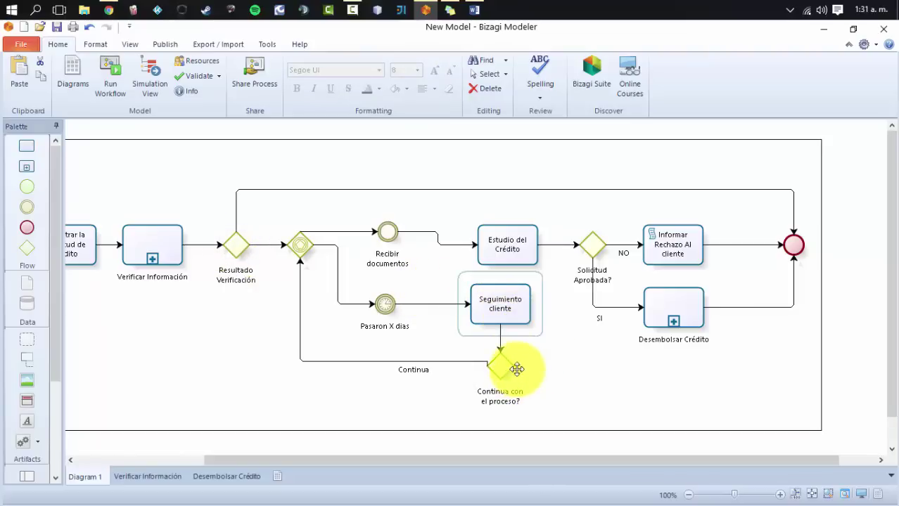
pyautogui.click(299, 239)
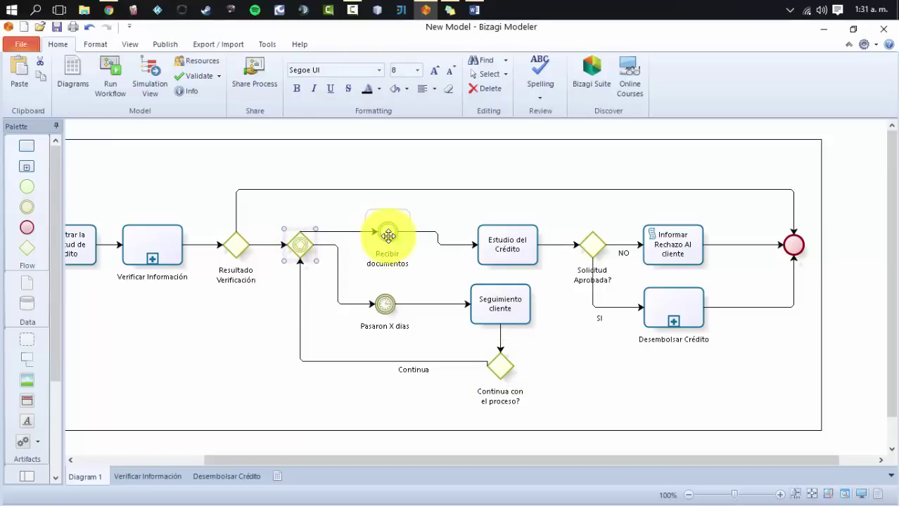
pyautogui.moveTo(383, 309); pyautogui.dragTo(325, 332)
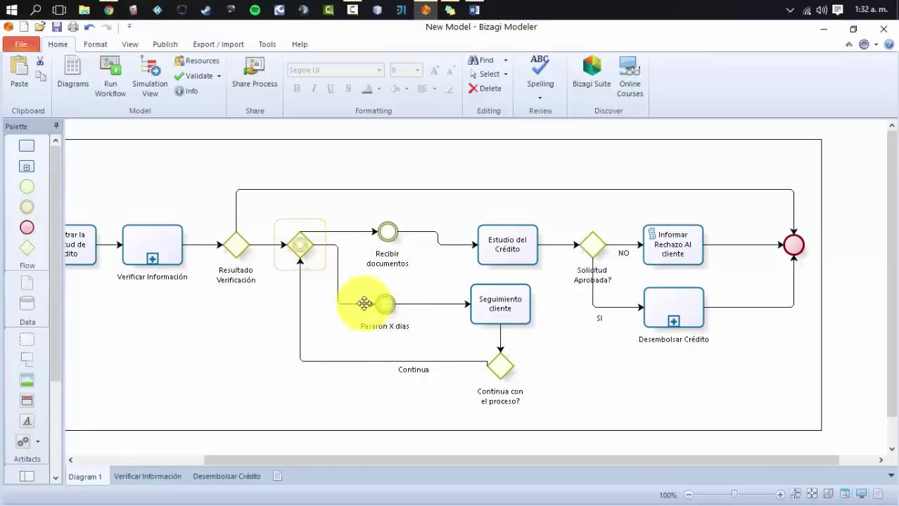
pyautogui.click(384, 232)
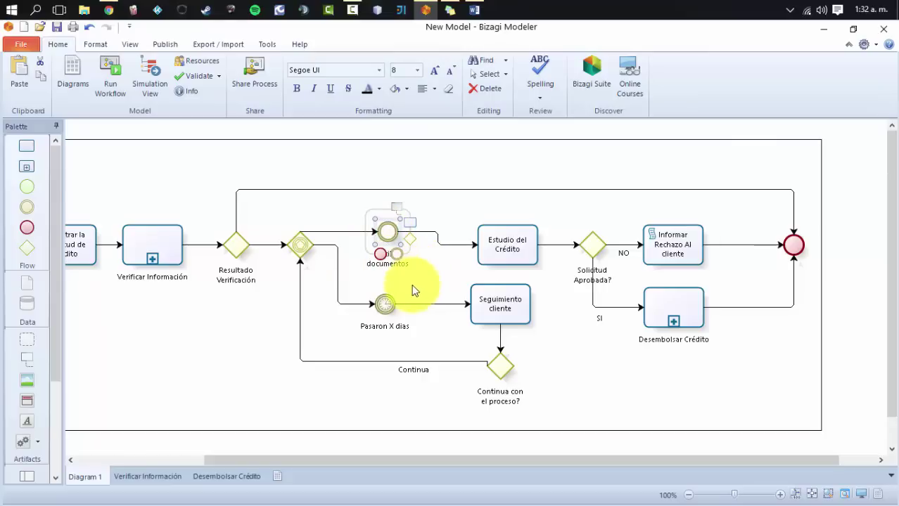
pyautogui.moveTo(386, 231)
pyautogui.mouseDown()
pyautogui.moveTo(386, 292)
pyautogui.moveTo(381, 228)
pyautogui.mouseUp()
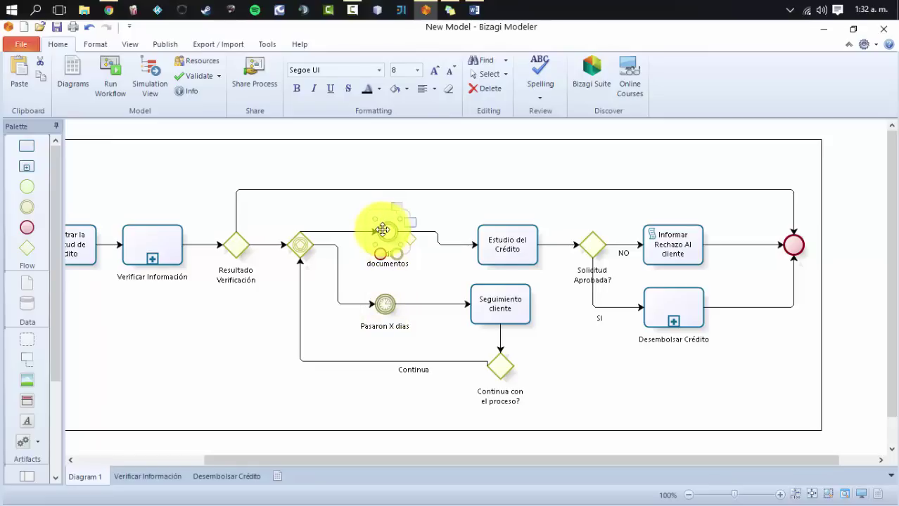
pyautogui.moveTo(382, 230); pyautogui.dragTo(494, 309)
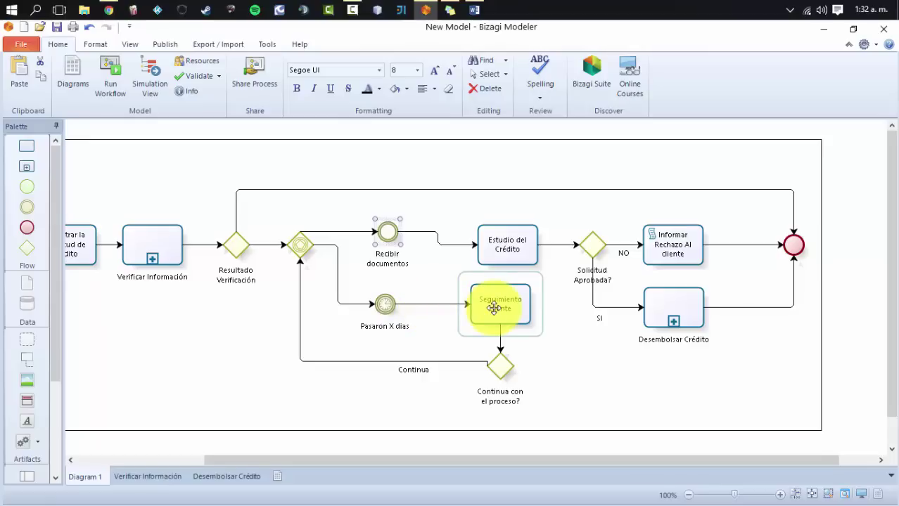
pyautogui.moveTo(495, 308); pyautogui.dragTo(484, 247)
pyautogui.click(464, 168)
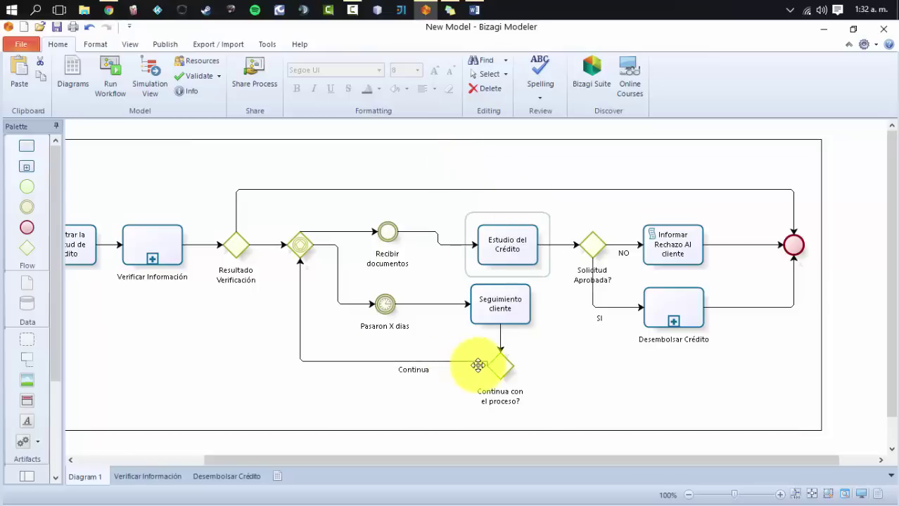
# Connect "Continua con el proceso?" to a new end event at the far right, below the existing end event.
pyautogui.click(499, 364)
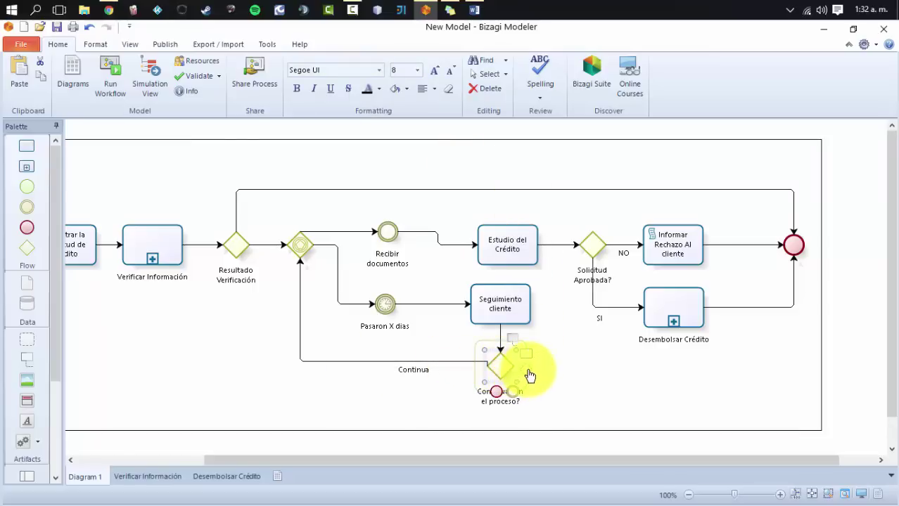
pyautogui.moveTo(497, 391); pyautogui.dragTo(637, 380)
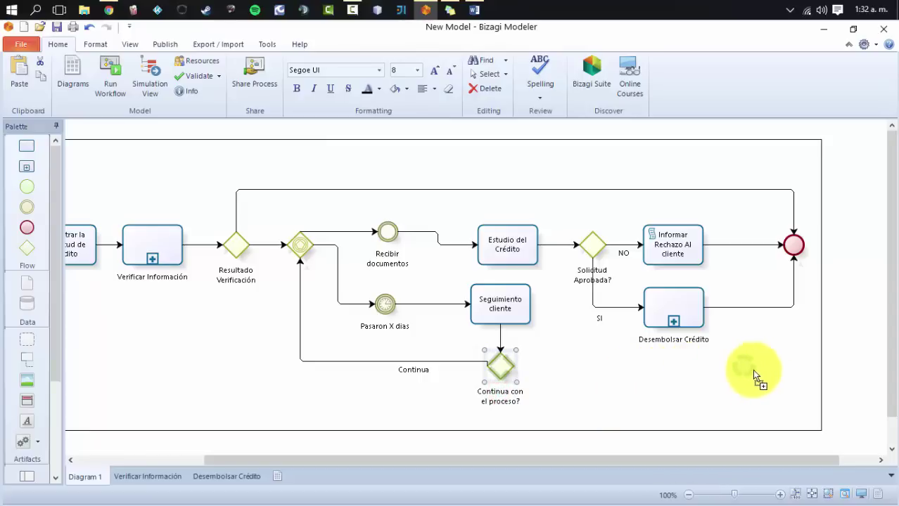
pyautogui.moveTo(793, 369); pyautogui.dragTo(793, 369)
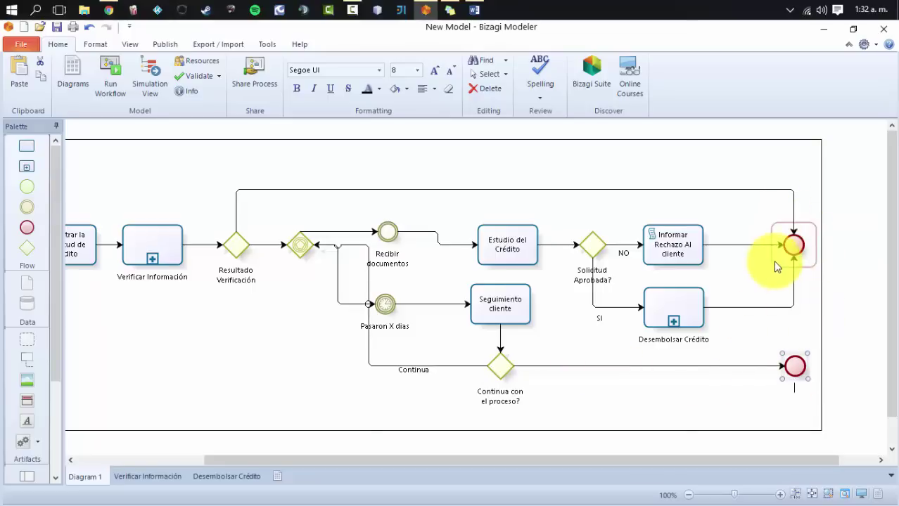
pyautogui.click(691, 393)
# Label the flow from "Continua con el proceso?" to the new end event "No continua".
pyautogui.doubleClick(598, 365)
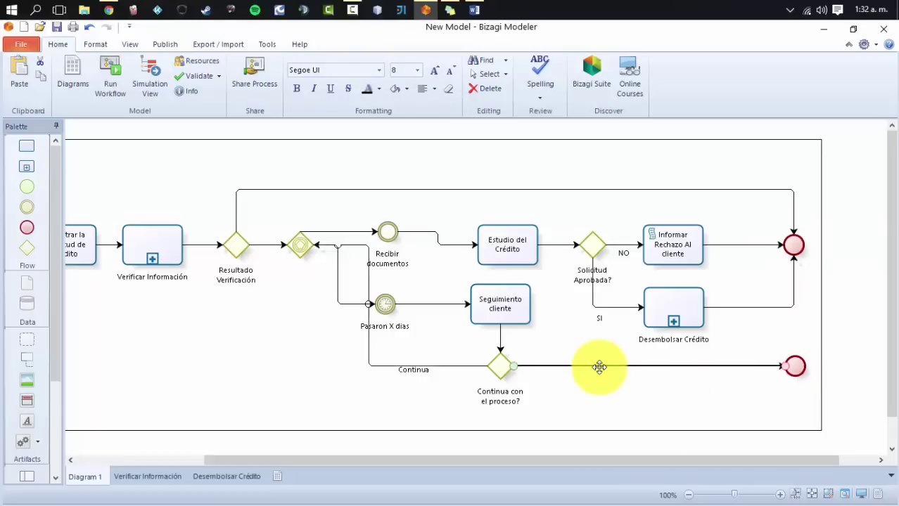
pyautogui.write('No')
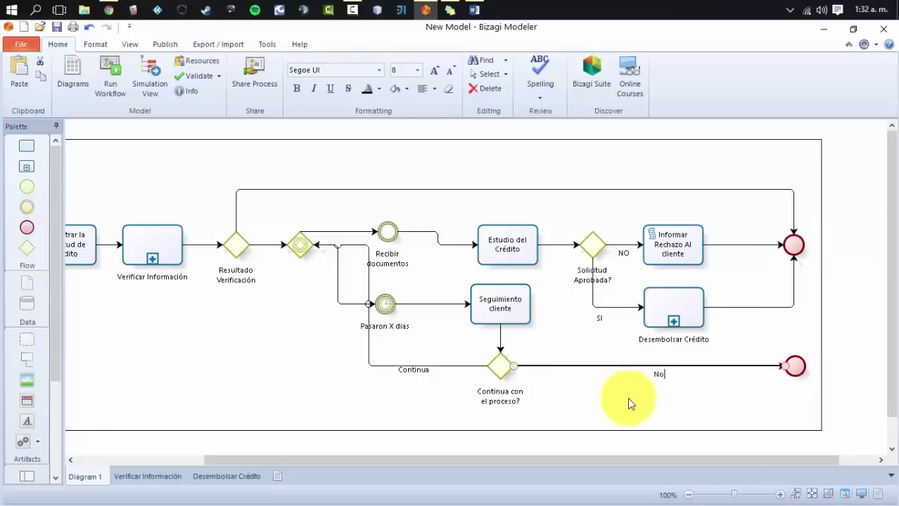
pyautogui.write(' continua')
pyautogui.click(627, 398)
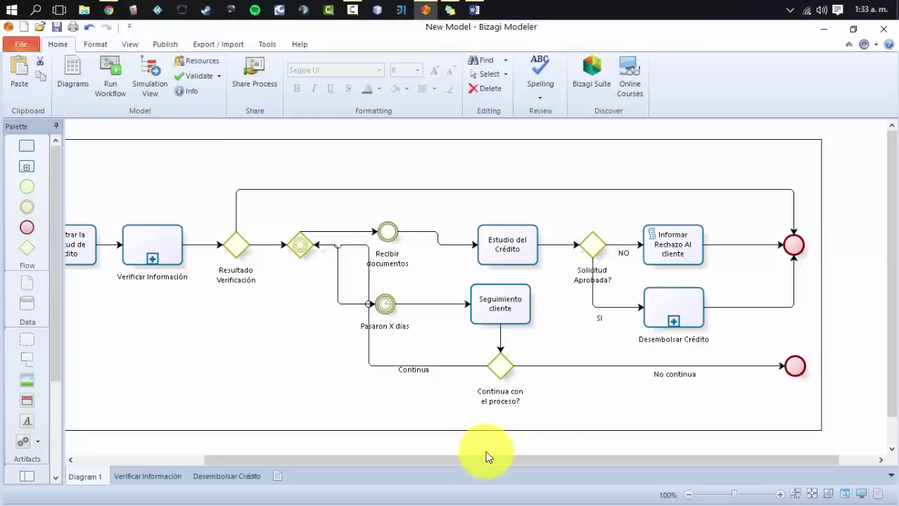
# Reroute the "Continua" flow from "Continua con el proceso?" so it enters the event gateway from below, clear of the timer branch.
pyautogui.moveTo(484, 461); pyautogui.dragTo(435, 461)
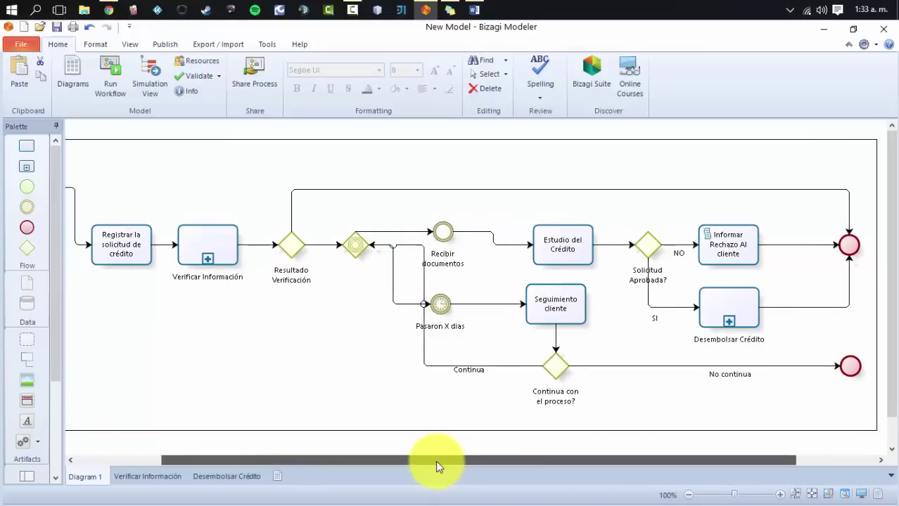
pyautogui.click(495, 367)
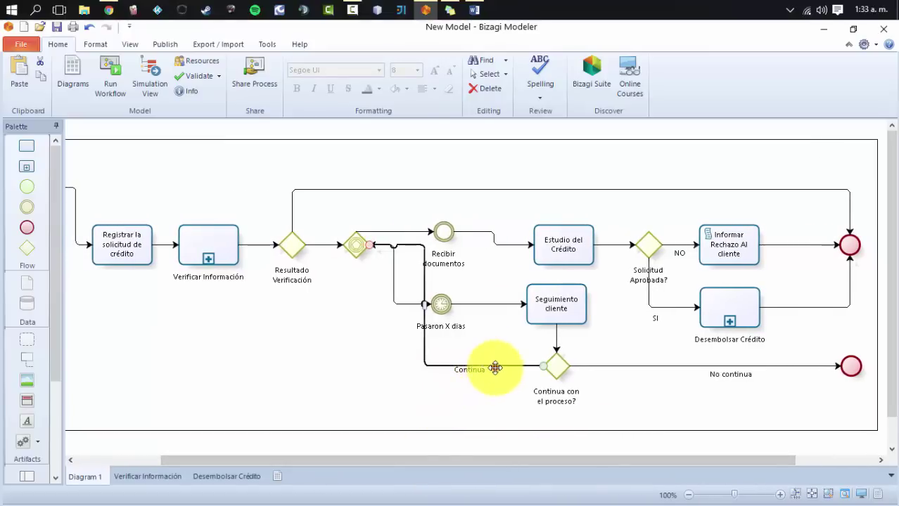
pyautogui.moveTo(496, 368); pyautogui.dragTo(421, 296)
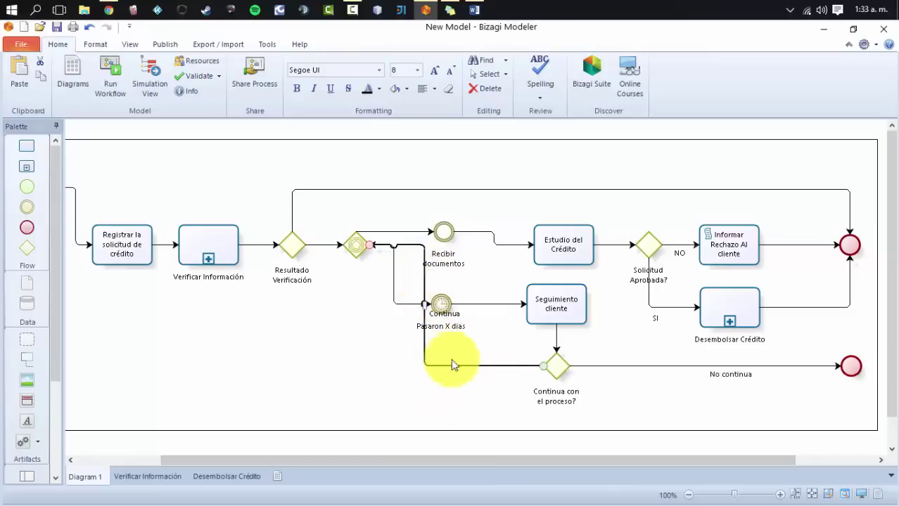
pyautogui.moveTo(371, 252); pyautogui.dragTo(380, 295)
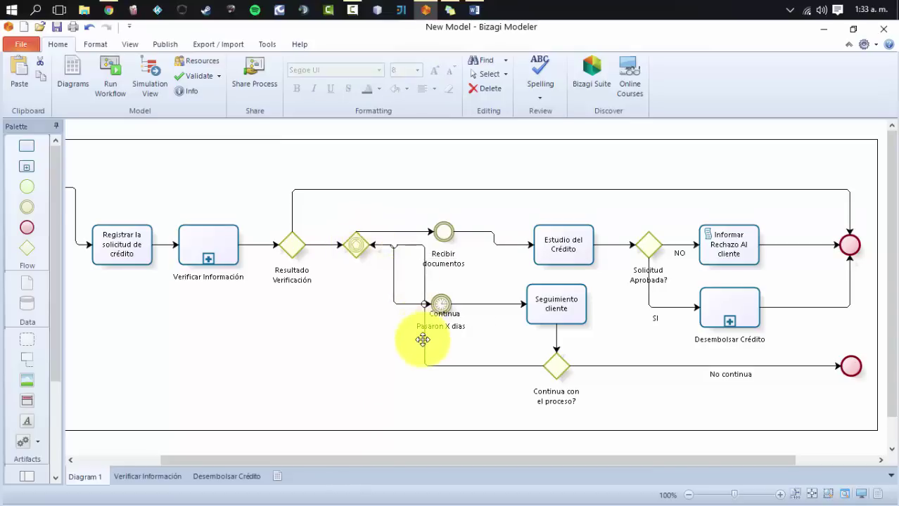
pyautogui.click(423, 337)
pyautogui.moveTo(371, 251); pyautogui.dragTo(354, 259)
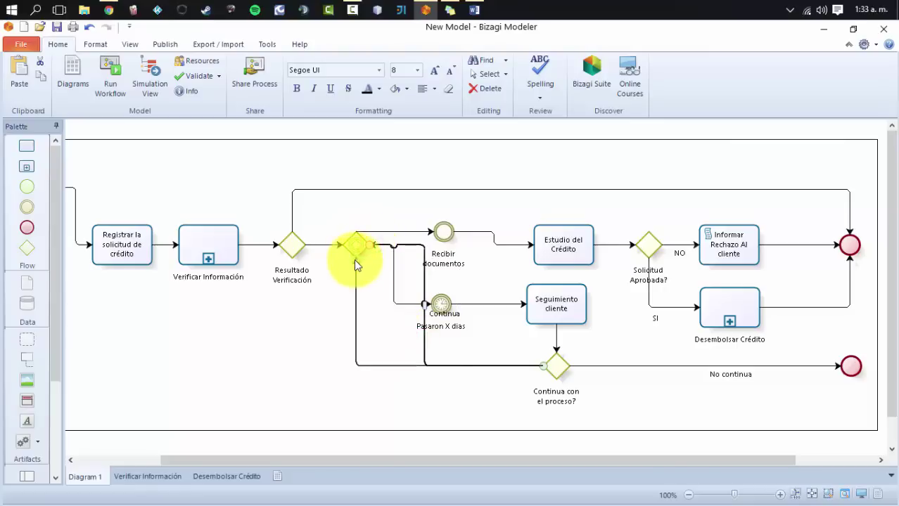
pyautogui.click(318, 357)
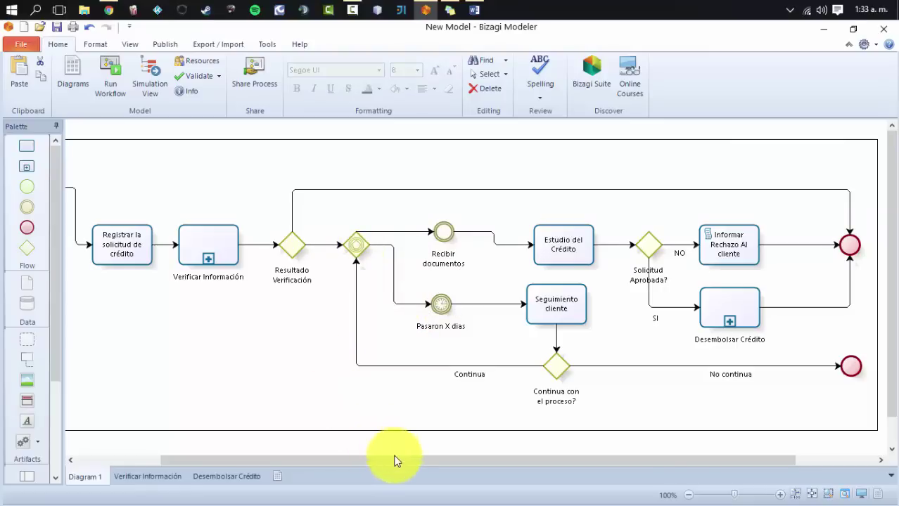
# Review the whole "Solicitud de Crédito" process from the start event through to both end events.
pyautogui.moveTo(393, 458); pyautogui.dragTo(273, 461)
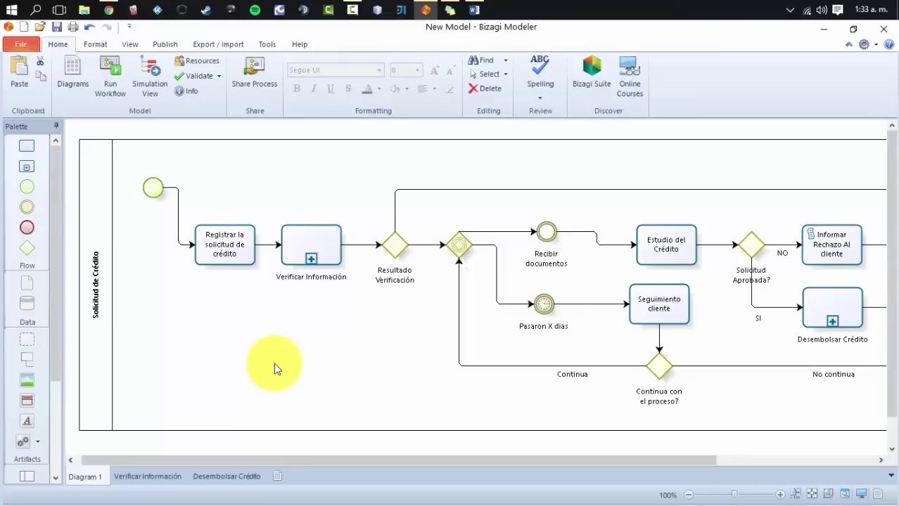
pyautogui.moveTo(282, 460); pyautogui.dragTo(315, 459)
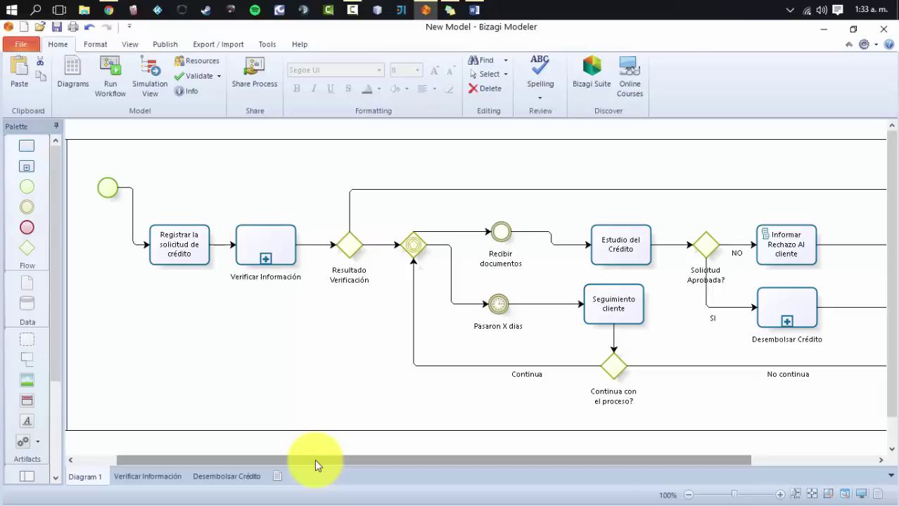
pyautogui.moveTo(315, 459); pyautogui.dragTo(405, 458)
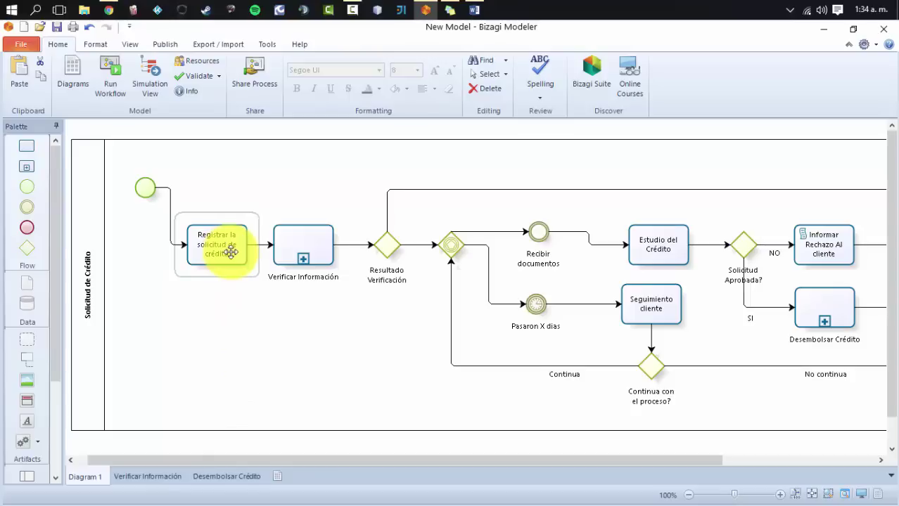
pyautogui.moveTo(327, 458); pyautogui.dragTo(396, 454)
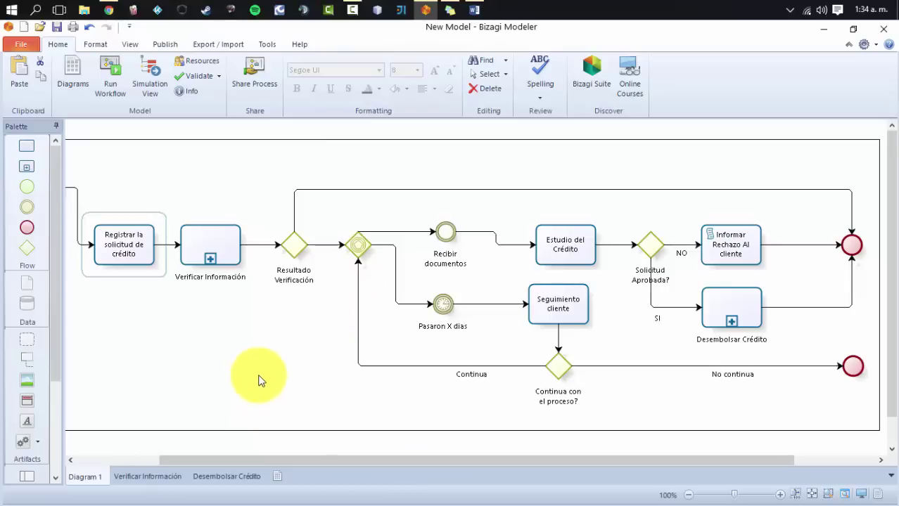
# Open the "Verificar Información" subprocess from the main diagram and examine its complete flow.
pyautogui.click(226, 241)
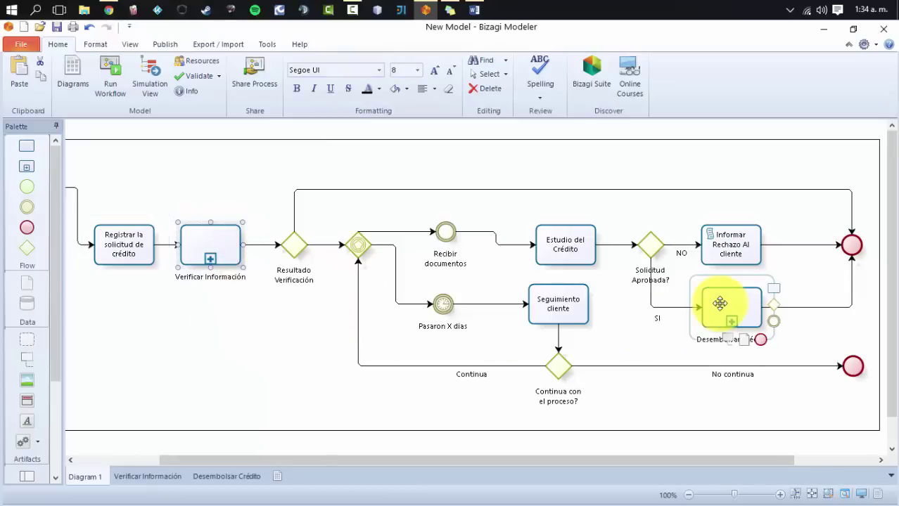
pyautogui.click(215, 243)
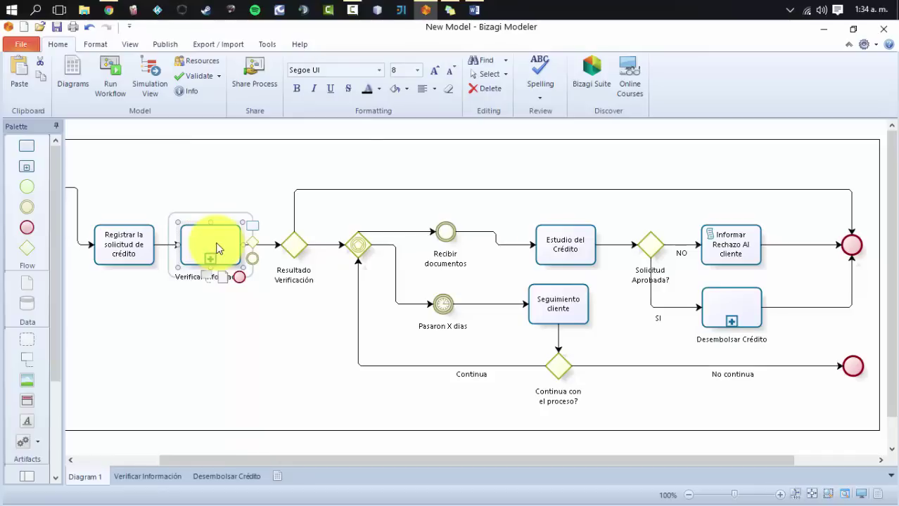
pyautogui.rightClick(217, 242)
pyautogui.click(259, 334)
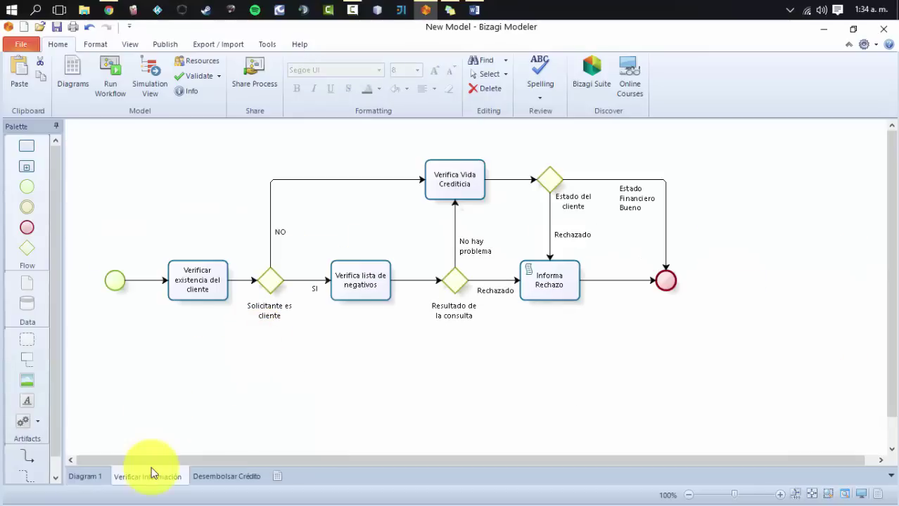
pyautogui.click(128, 472)
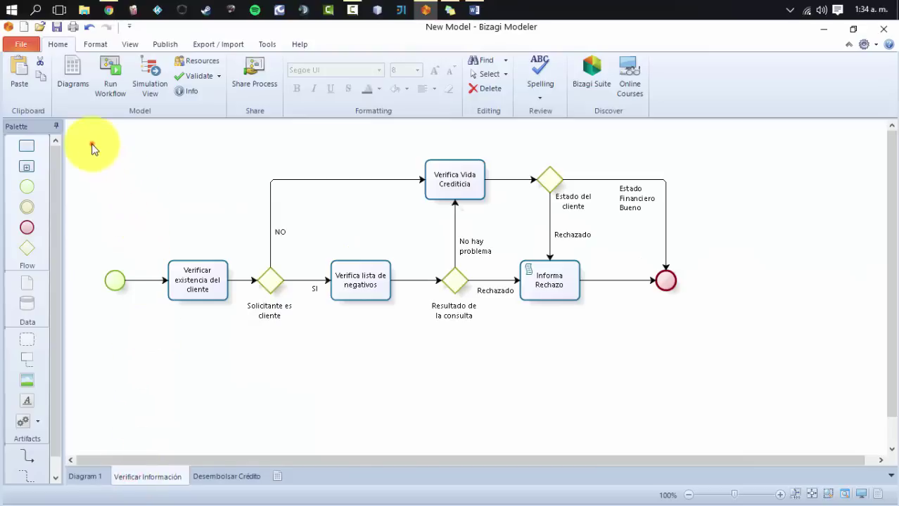
pyautogui.moveTo(91, 144); pyautogui.dragTo(747, 369)
pyautogui.click(737, 408)
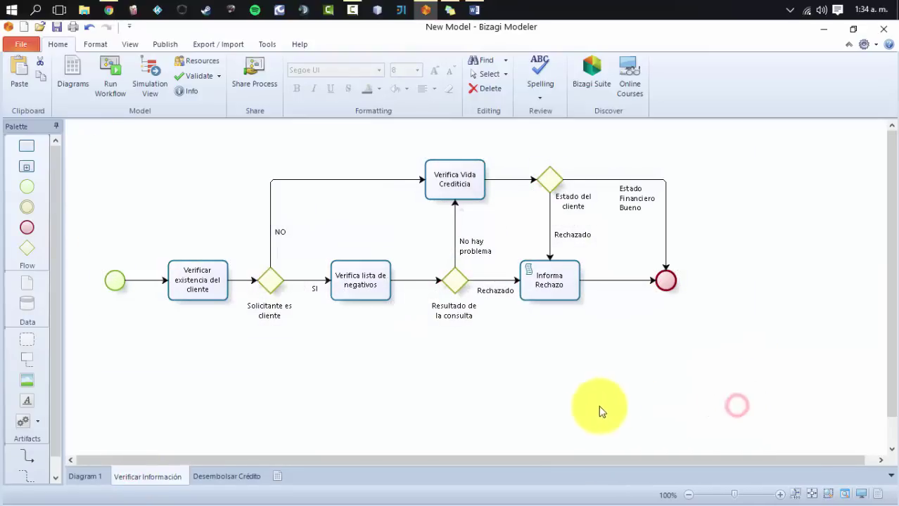